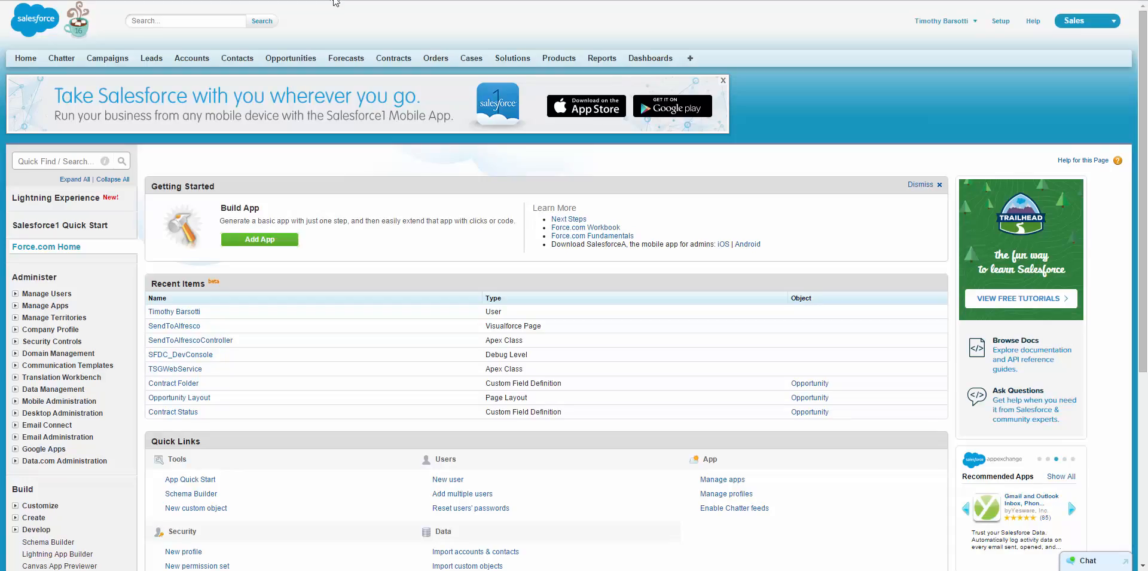
- Go to the Salesforce Opportunities tab to list recent opportunities
click(291, 58)
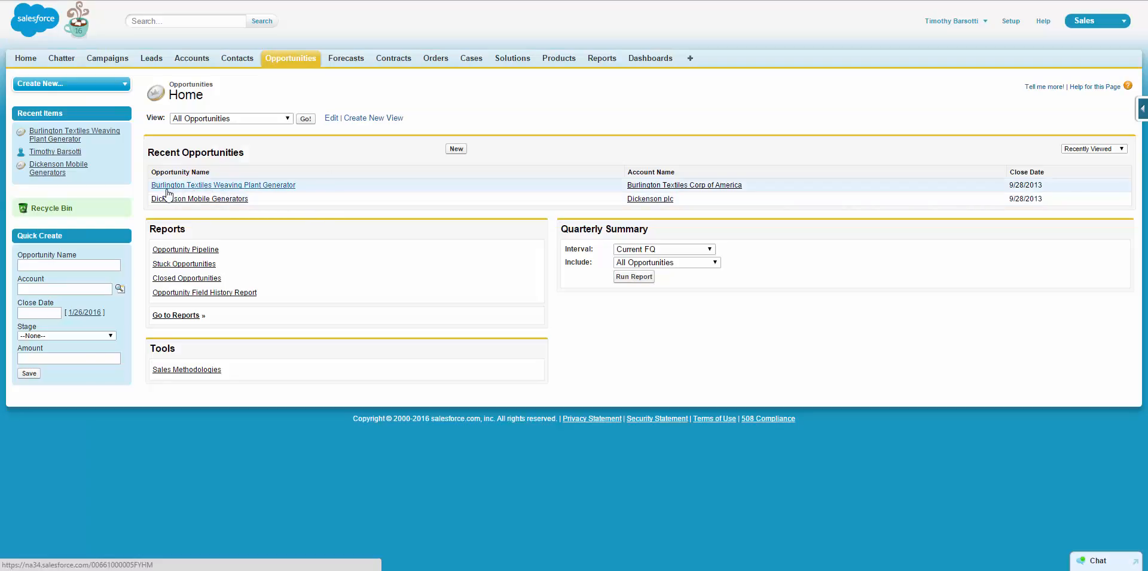
- Open the Burlington Textiles Weaving Plant Generator opportunity and choose Create Contract
click(198, 187)
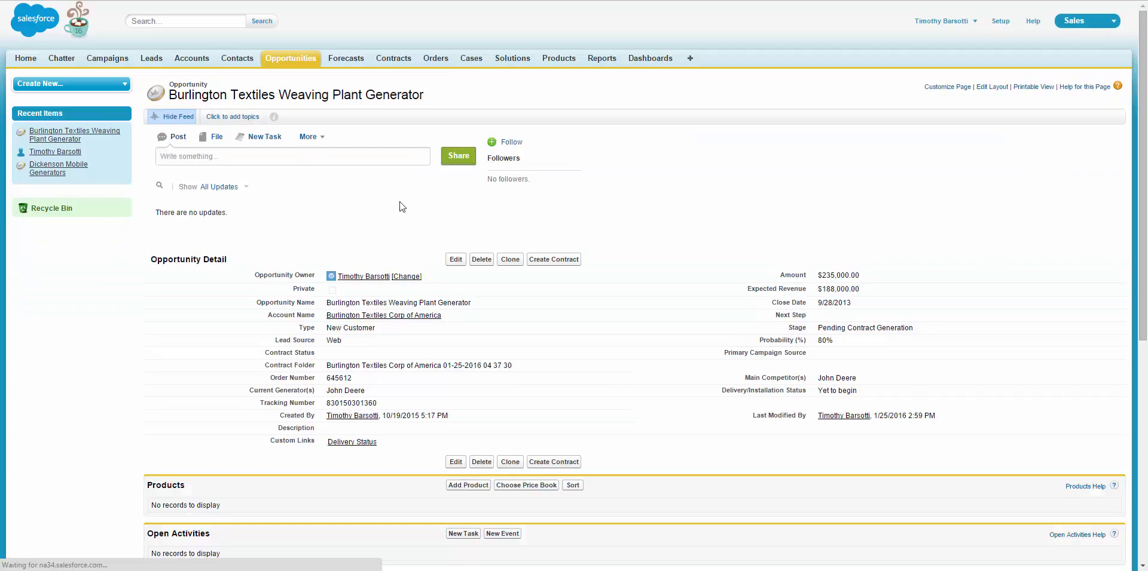
scroll(365, 266, down, 1)
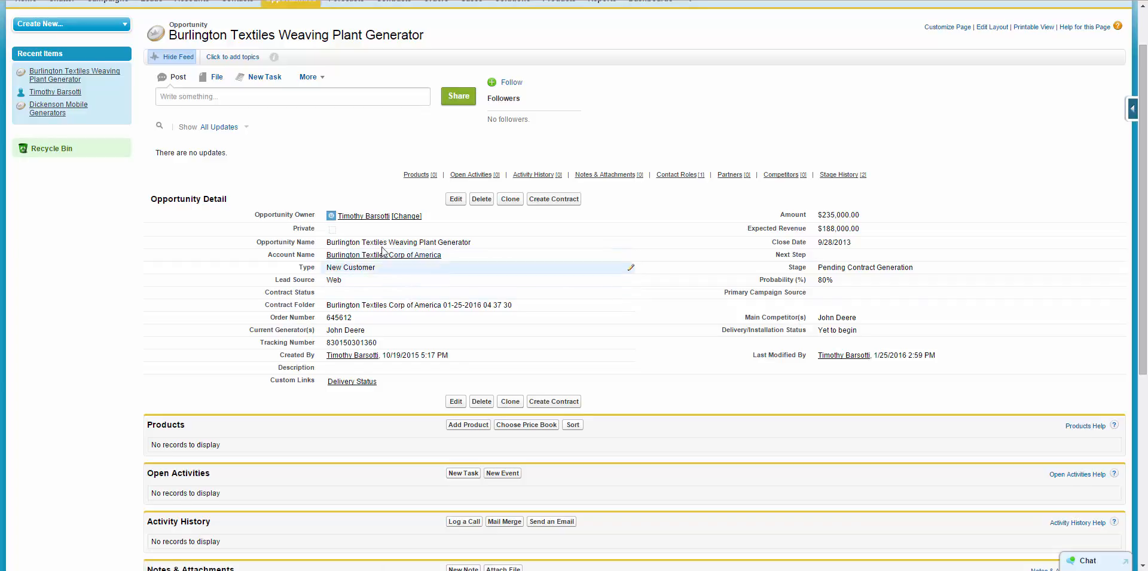
scroll(382, 251, down, 4)
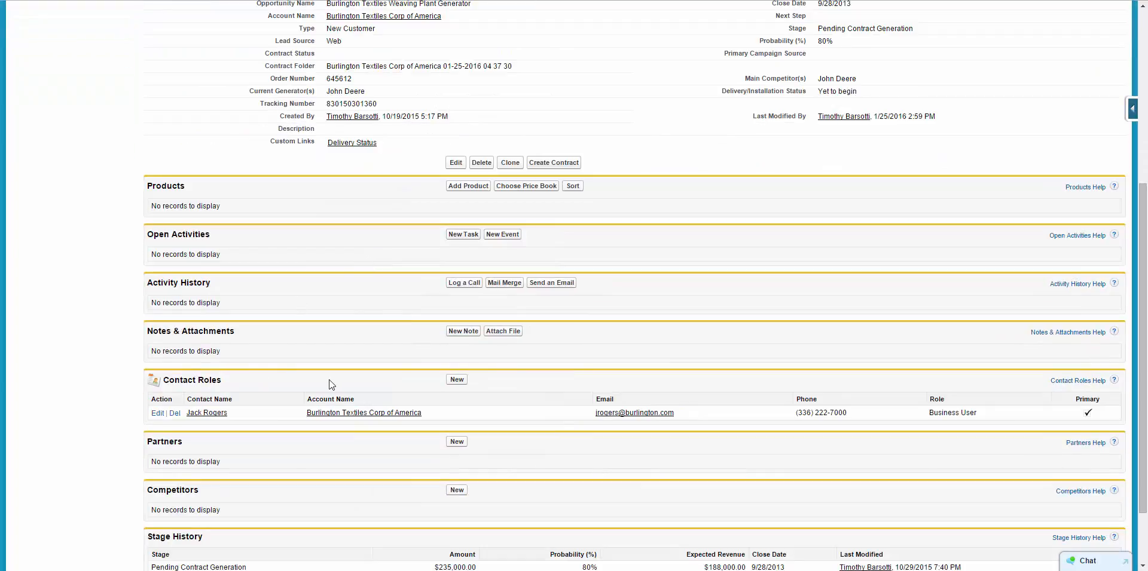
scroll(330, 384, up, 4)
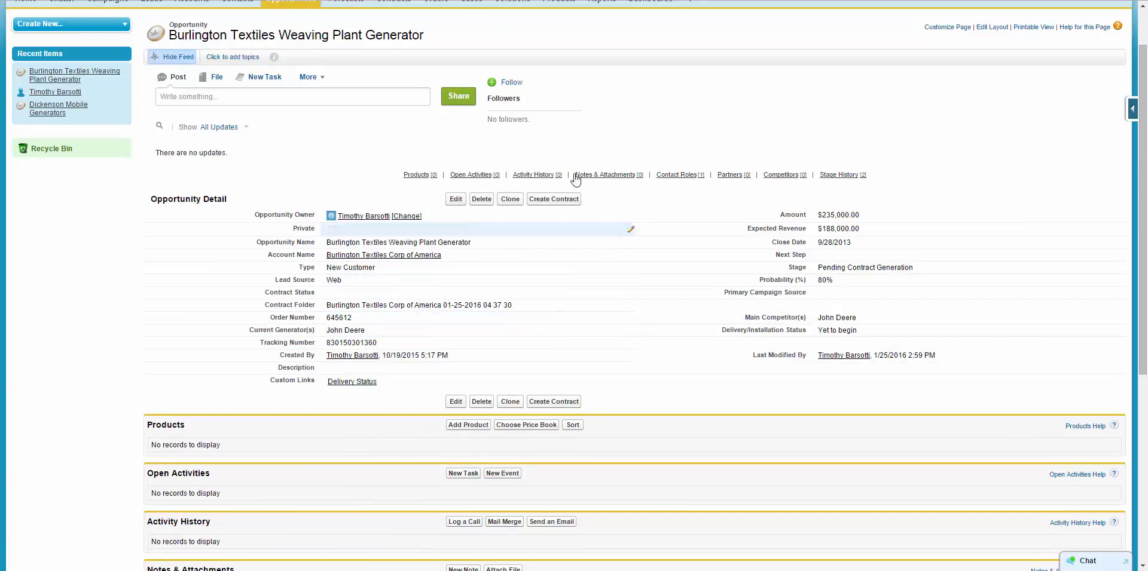
click(554, 402)
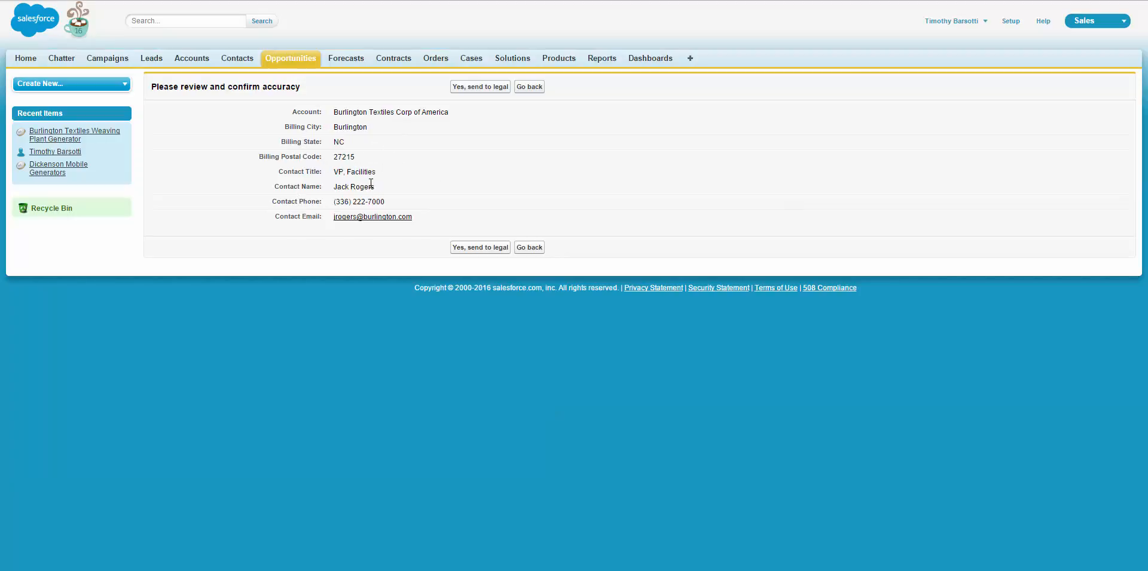
- Send the request to legal and verify Contract Status reads Pending Contract Generation
click(495, 252)
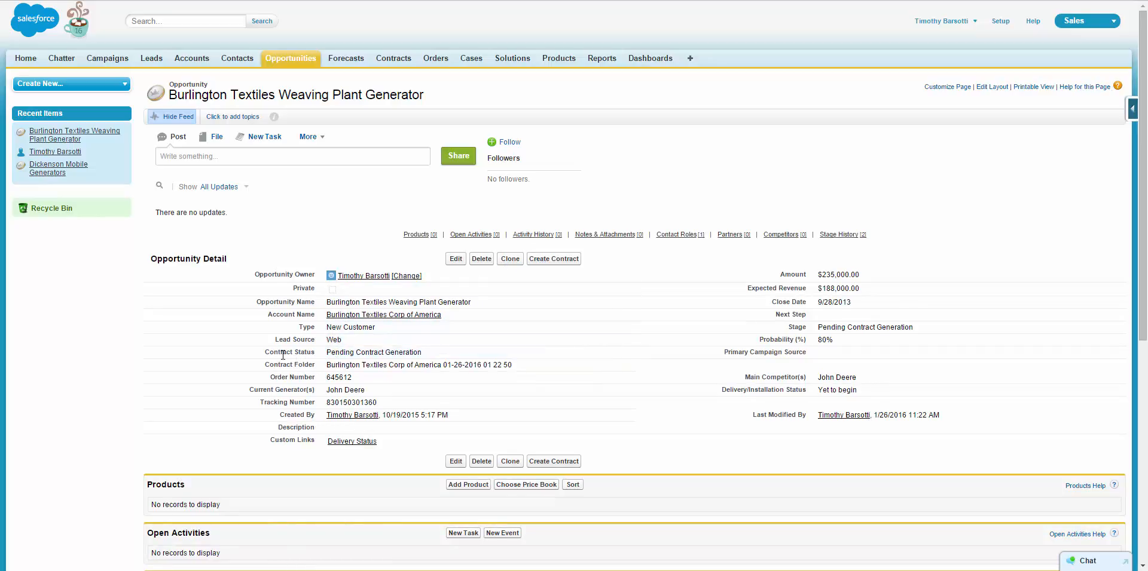
drag(263, 354, 365, 355)
click(359, 354)
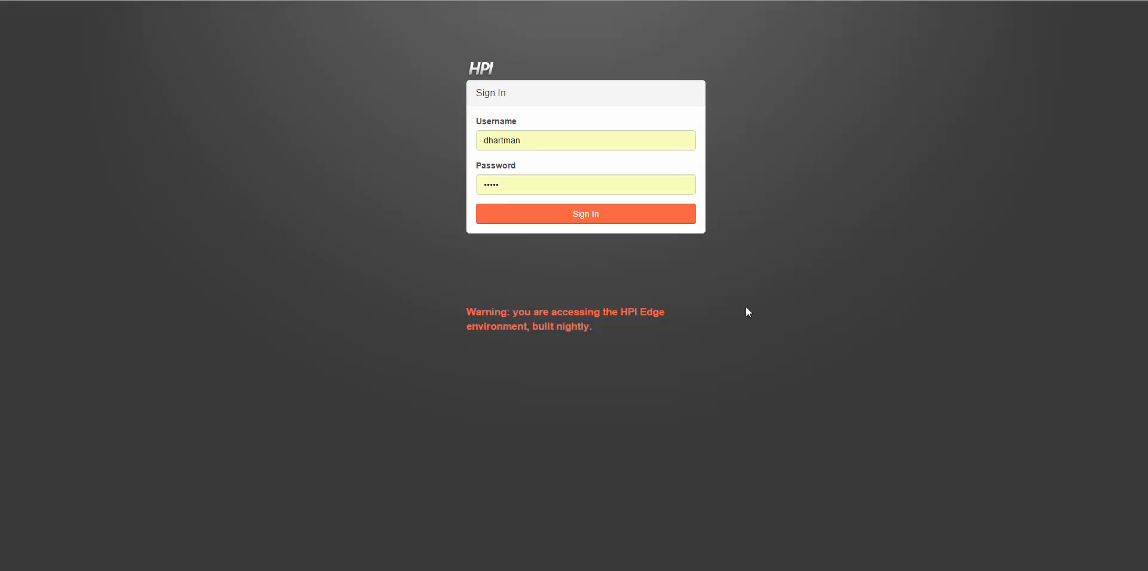
- Sign in to HPI, open the Burlington Textiles Corp of America pending request, and start a wizard form
click(574, 220)
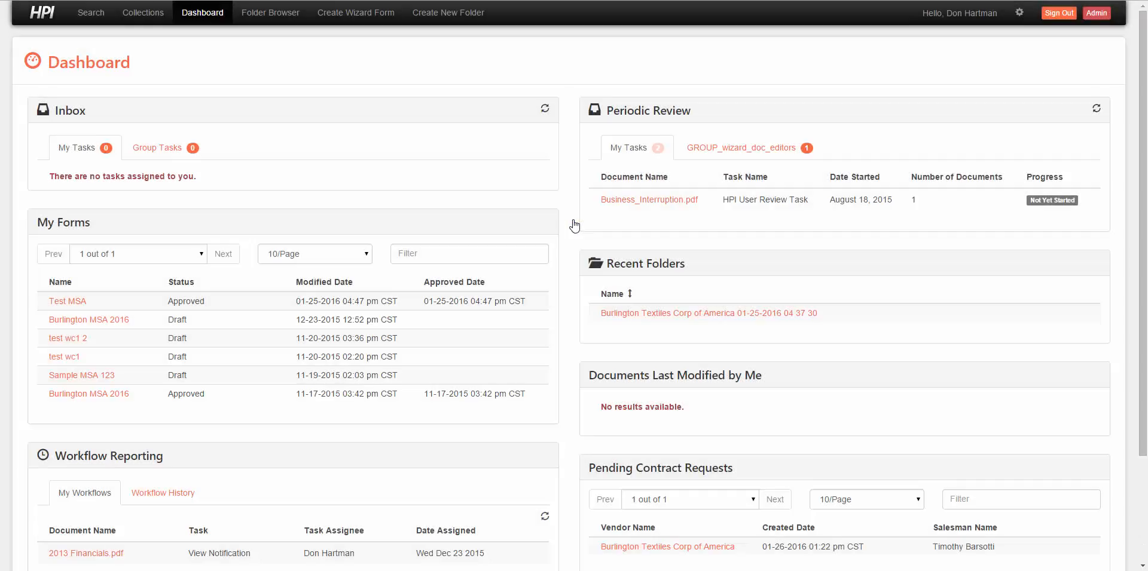
scroll(640, 179, down, 2)
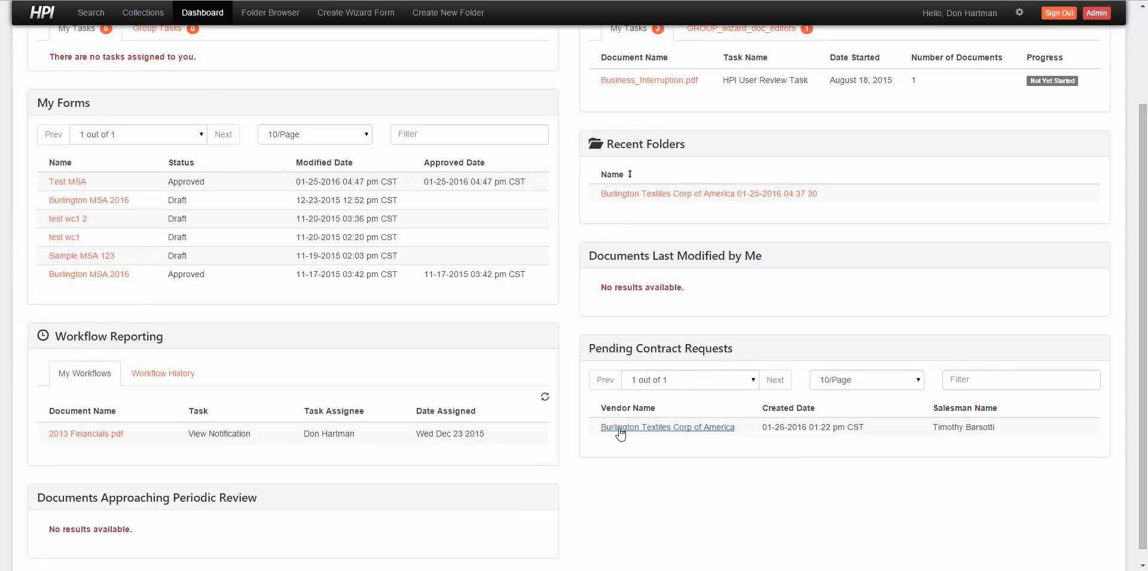
click(650, 428)
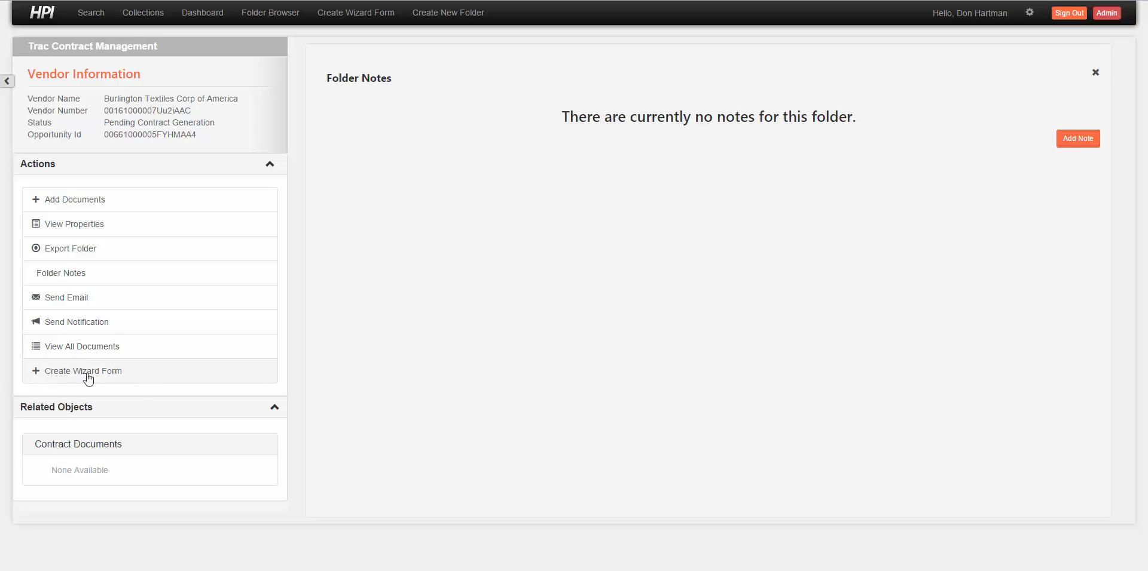
click(147, 382)
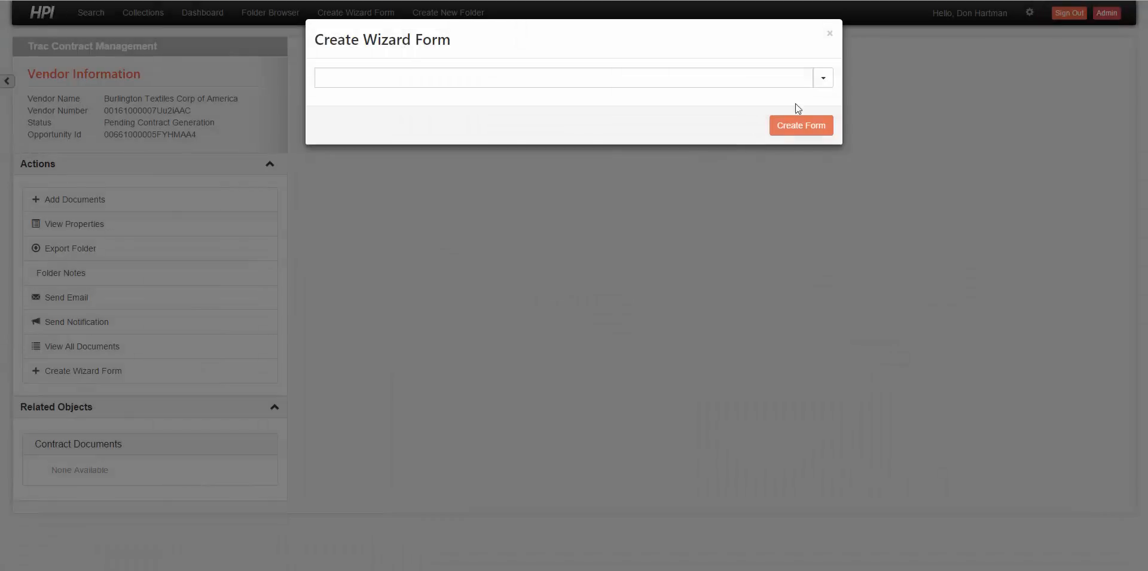
- Create a Master Services Agreement wizard form named Burlington MSA 2016
click(823, 78)
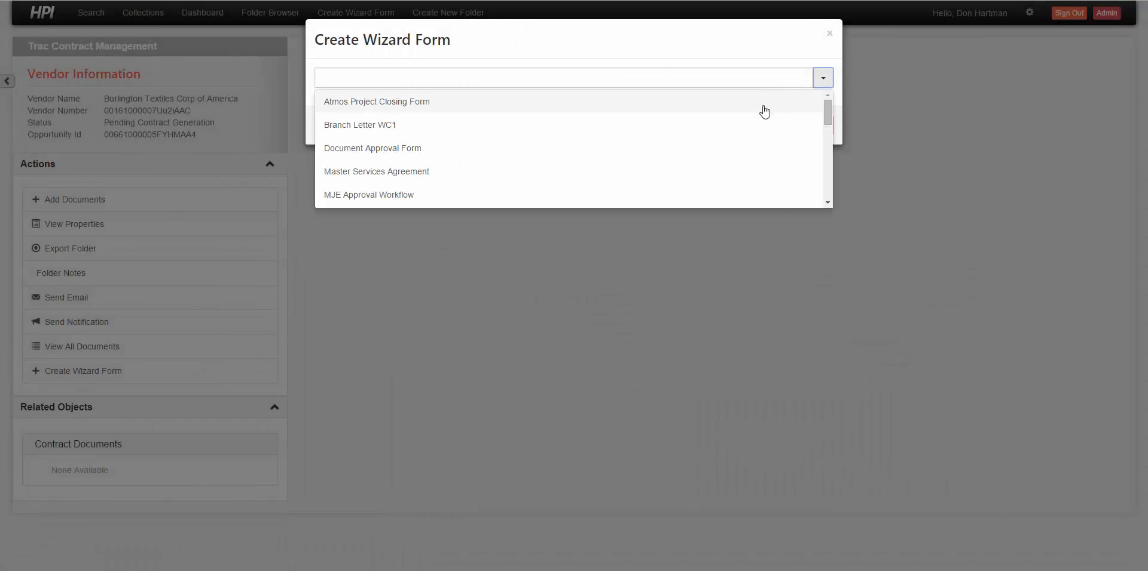
click(361, 174)
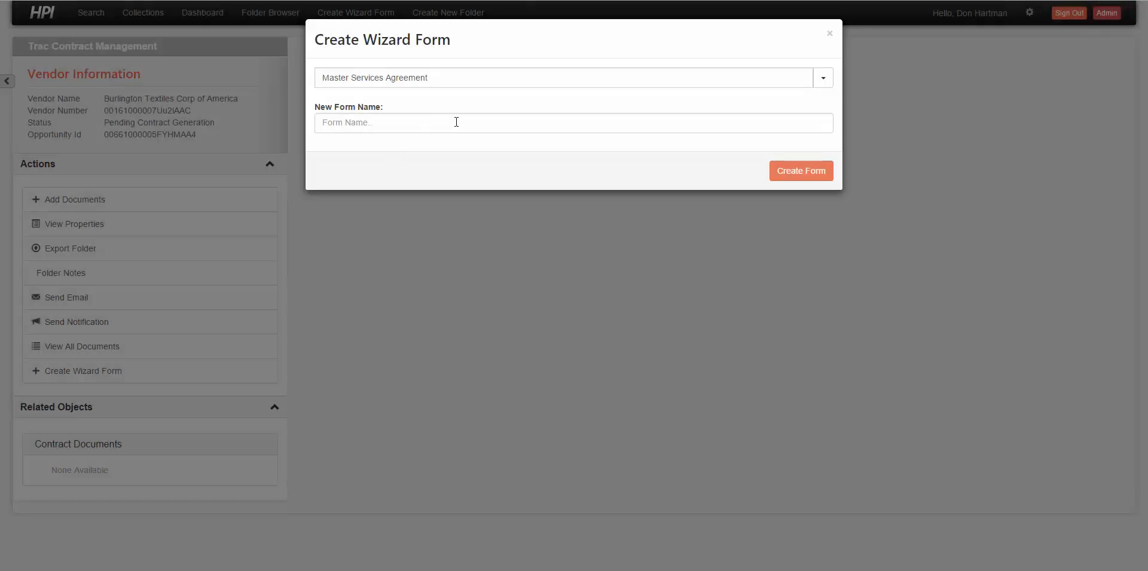
click(456, 122)
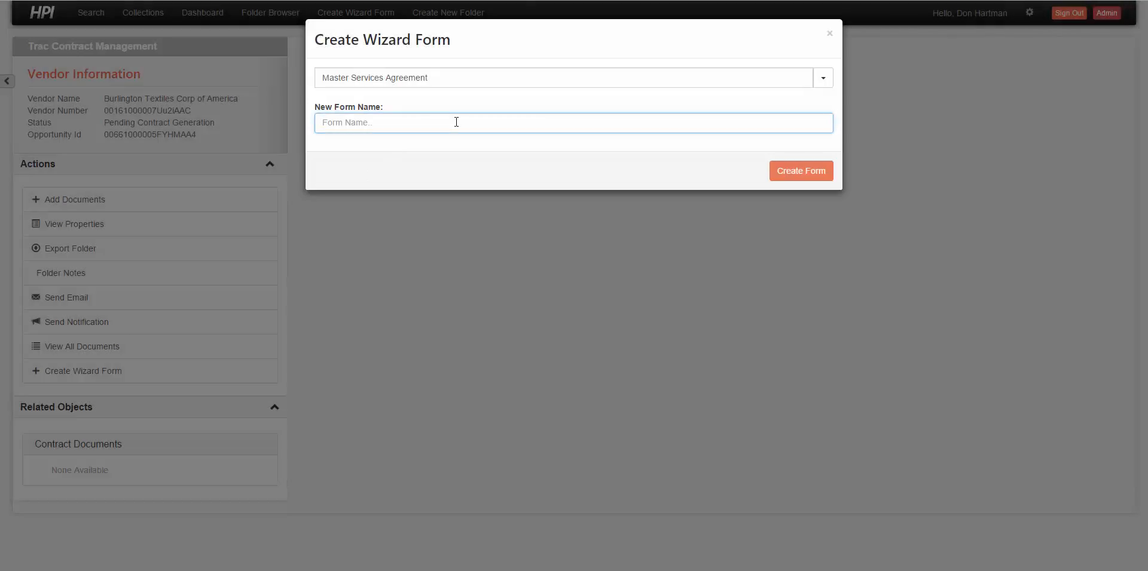
text(Burlington MSA 2016)
key(Return)
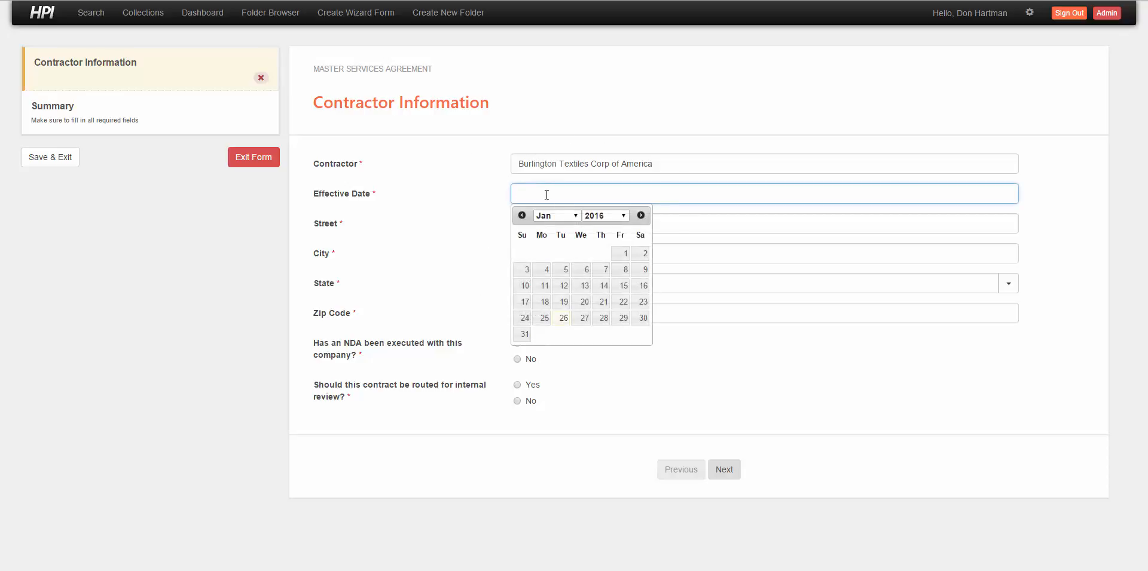
- Set effective date 01/31/2016, NDA executed Yes, internal review No, and continue
click(525, 334)
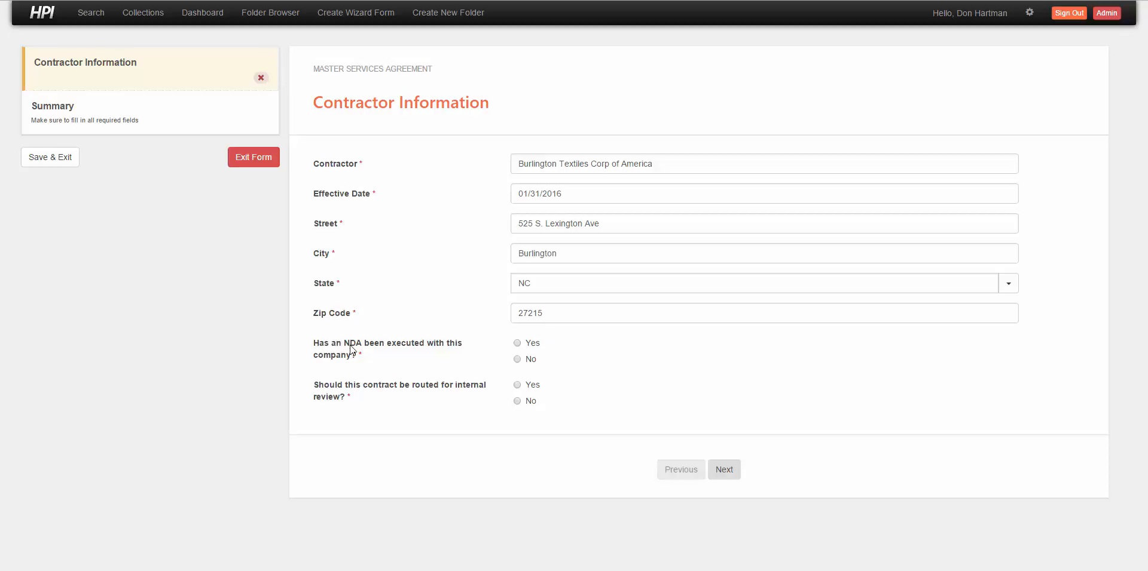
click(517, 343)
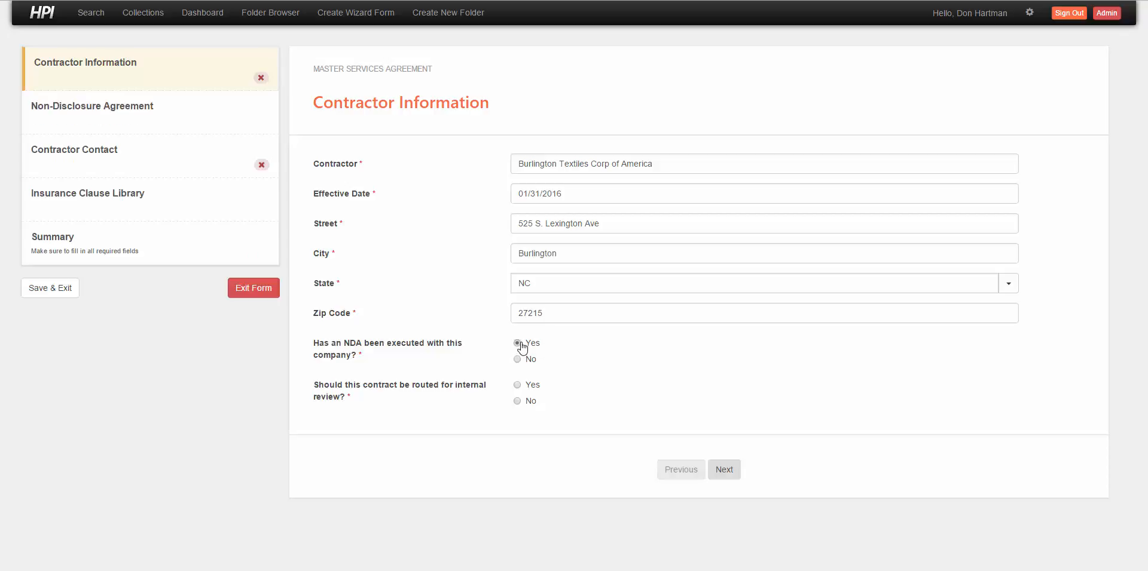
click(517, 402)
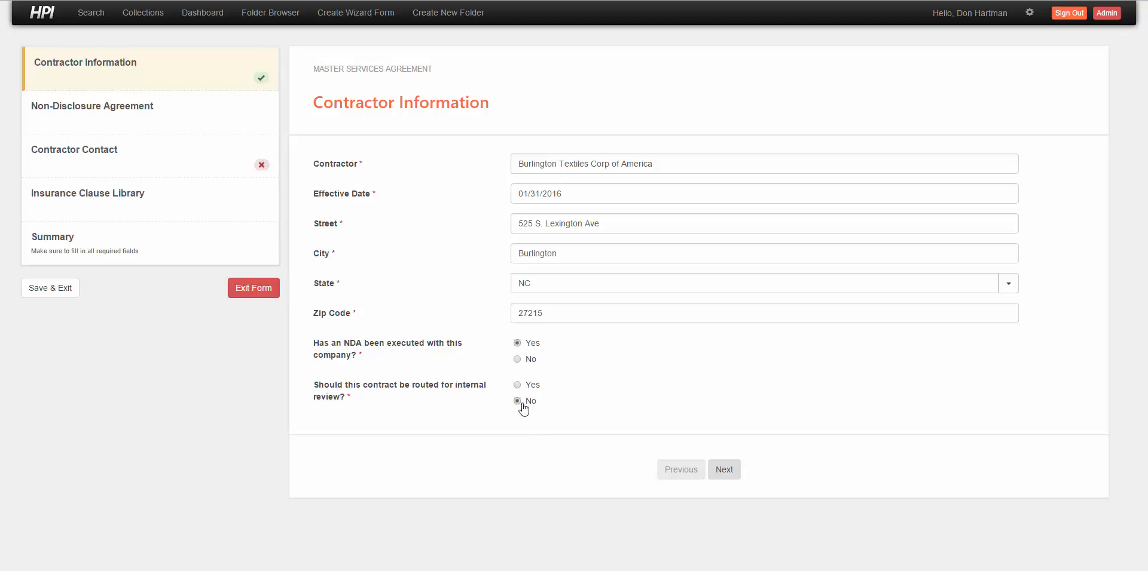
click(724, 470)
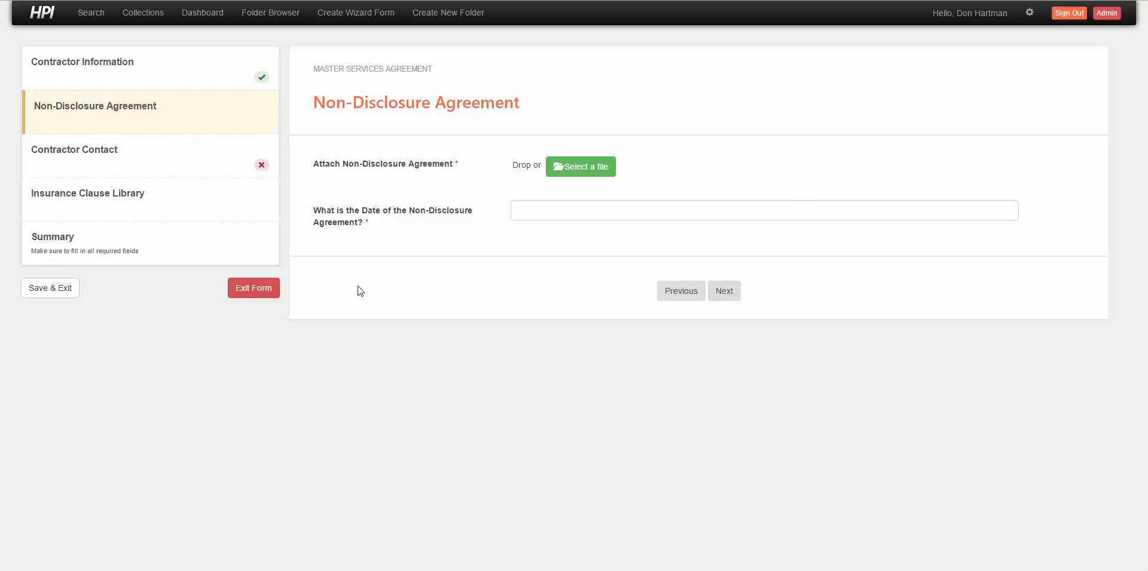
- Attach TSG Signed NDA Feb 2015.pdf and set the NDA date to 01/01/2016
click(97, 570)
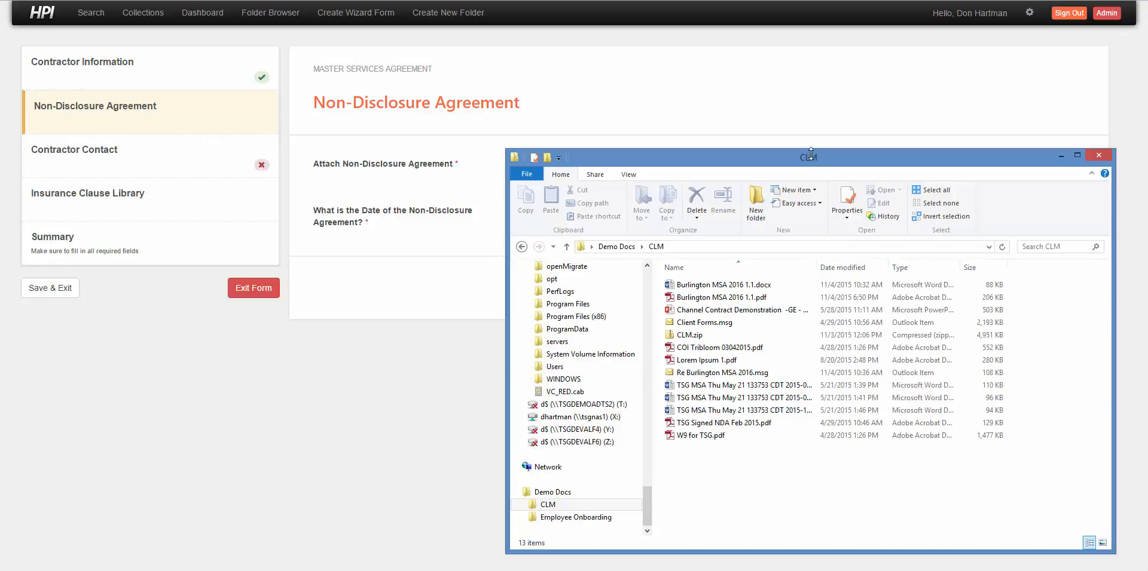
drag(813, 166, 851, 245)
drag(747, 486, 614, 178)
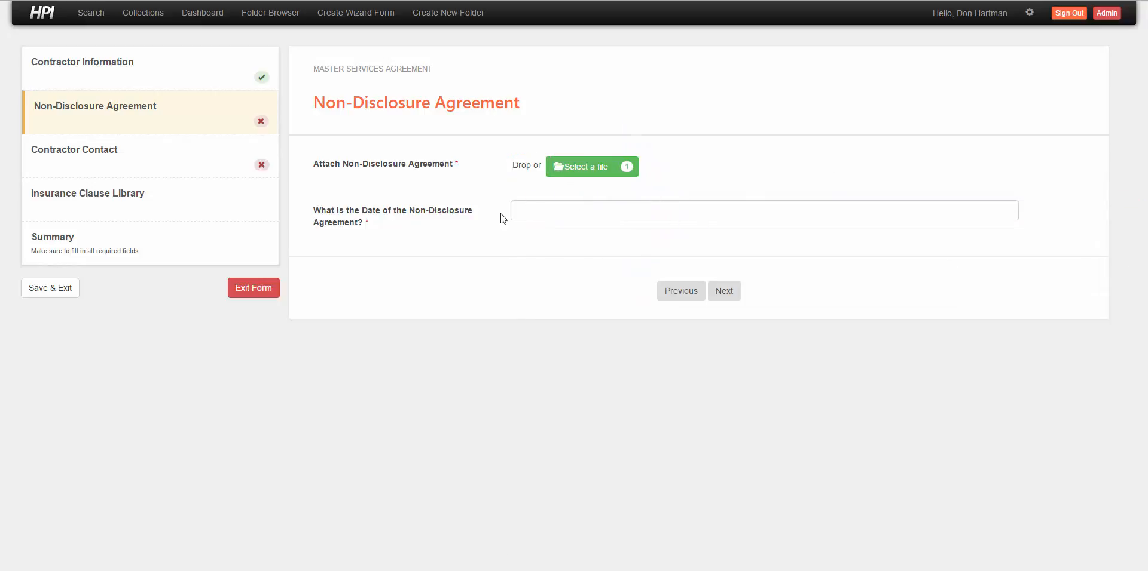
click(532, 212)
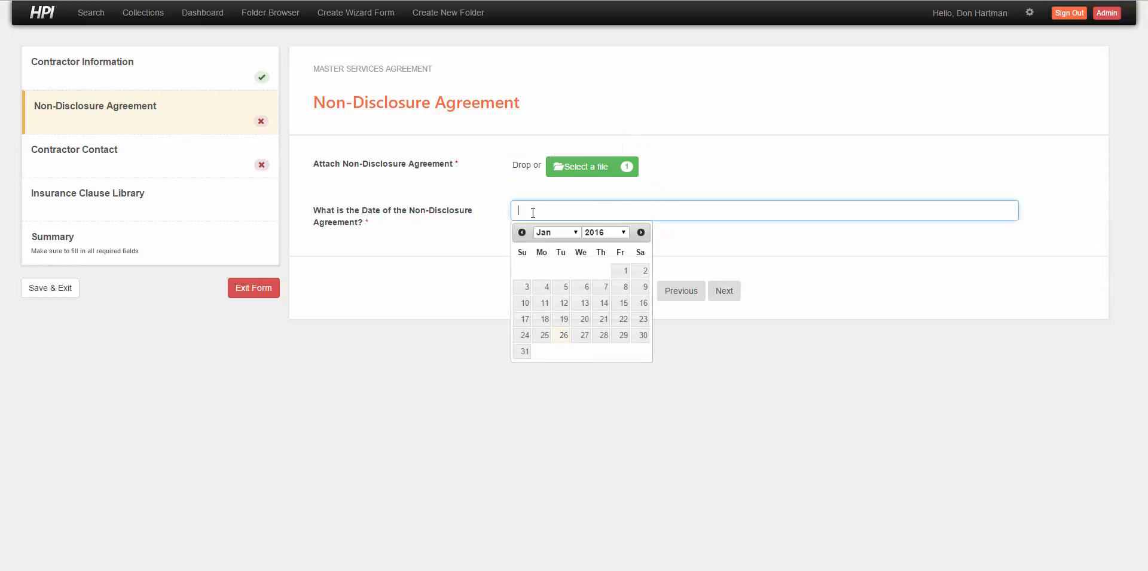
click(623, 275)
- Add the contact's fax number on the Contractor Contact step and continue to Insurance Clause Library
click(724, 292)
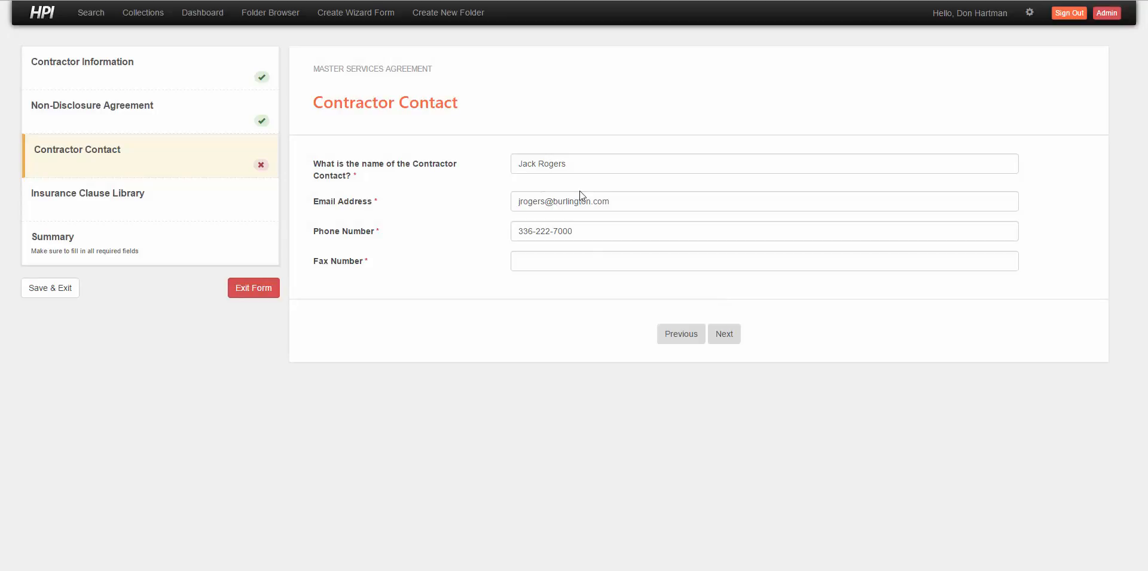
click(554, 264)
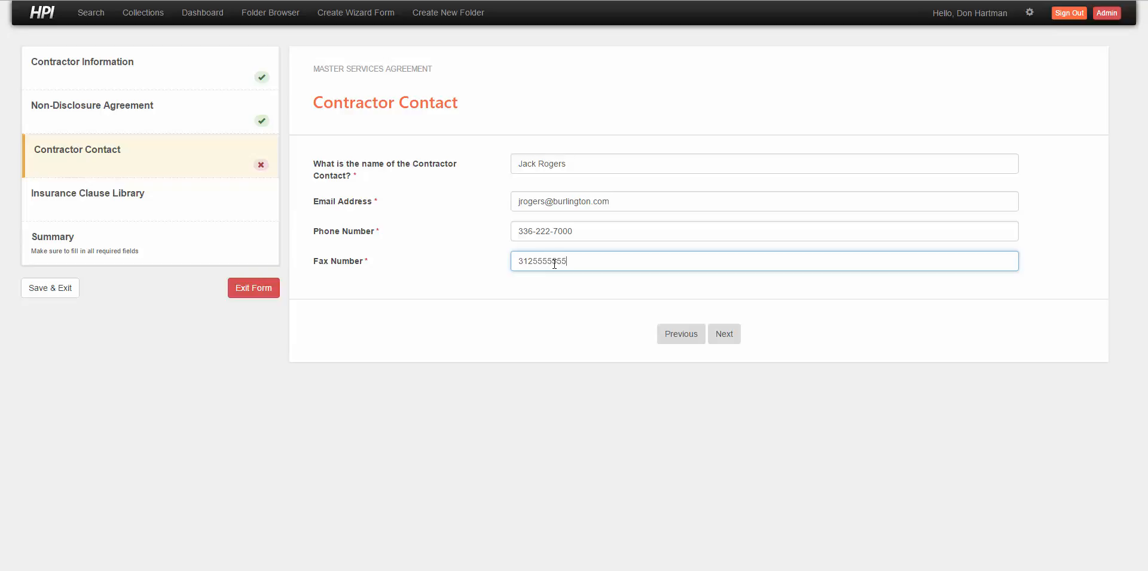
click(731, 338)
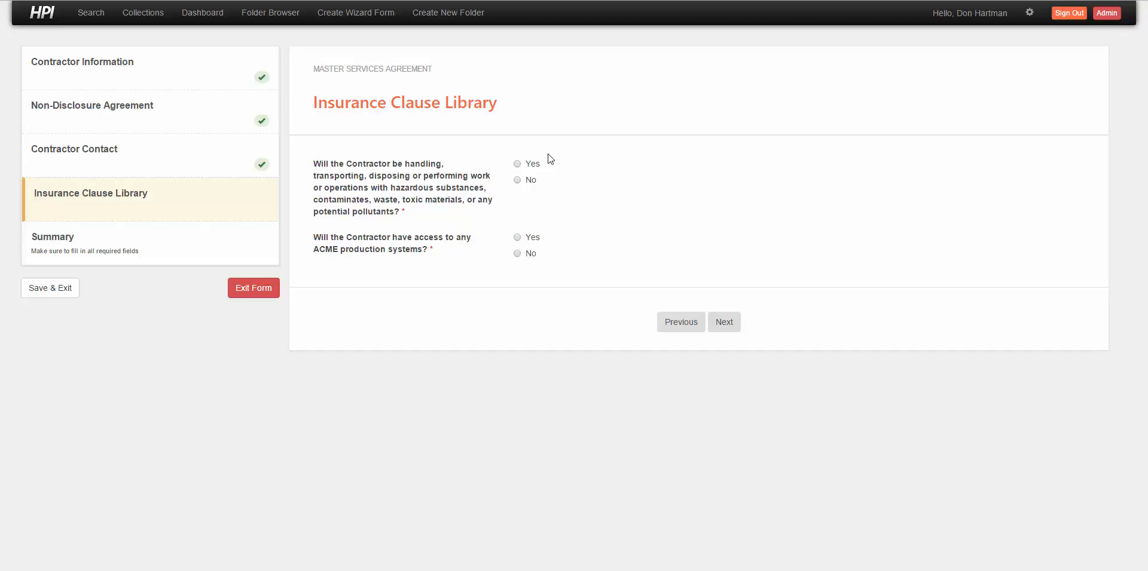
- Answer No to hazardous materials and Yes to production system access, then continue
click(517, 180)
click(517, 237)
click(723, 329)
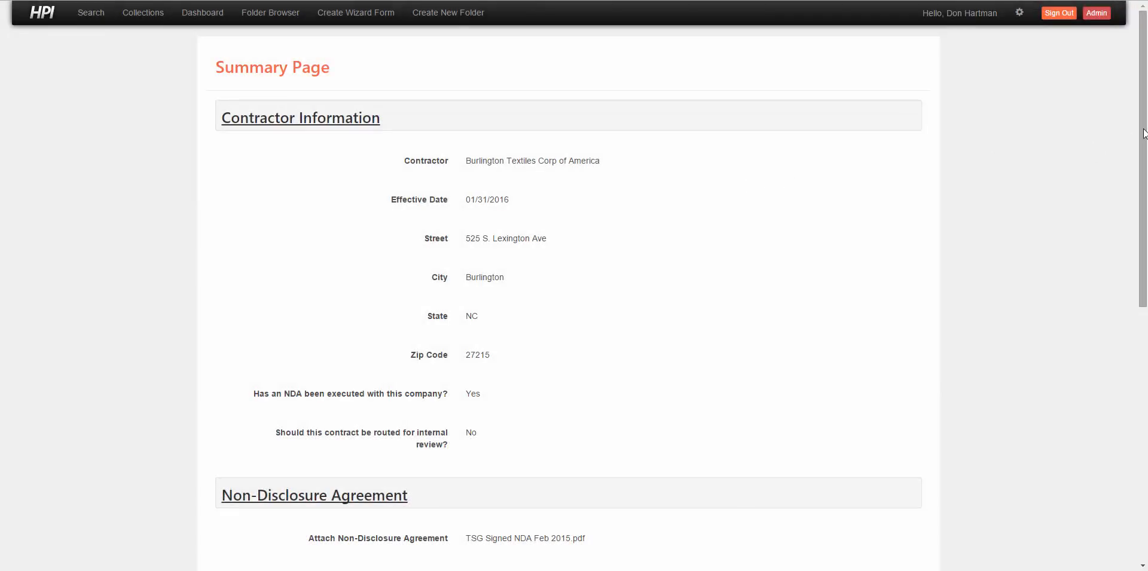
- Scroll through the Summary Page and continue to the Workflow Summary's Production System Access task
drag(1144, 133, 1143, 159)
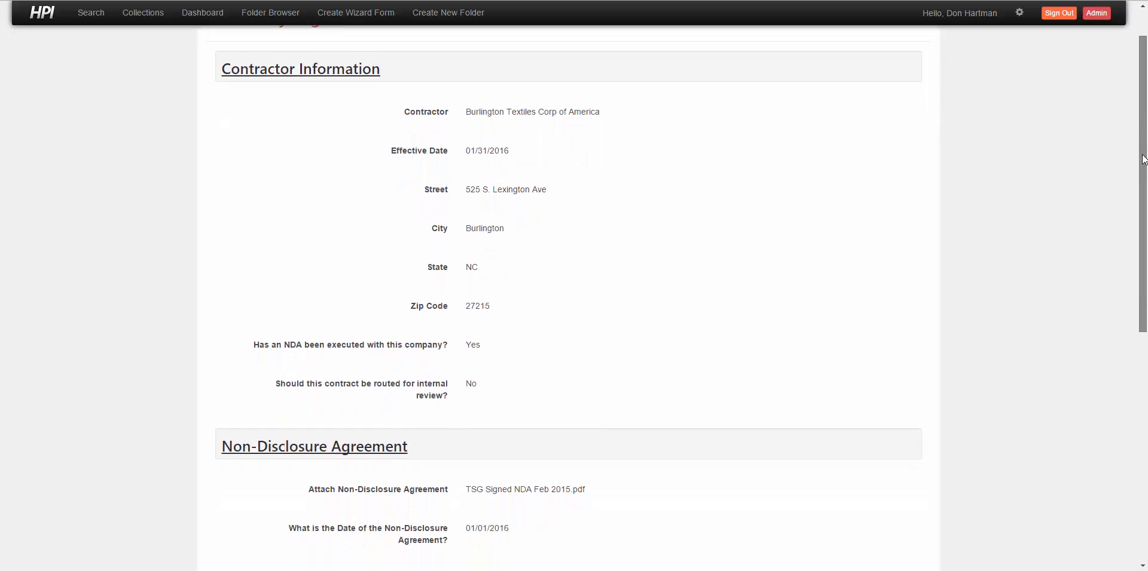
drag(1143, 158, 1143, 405)
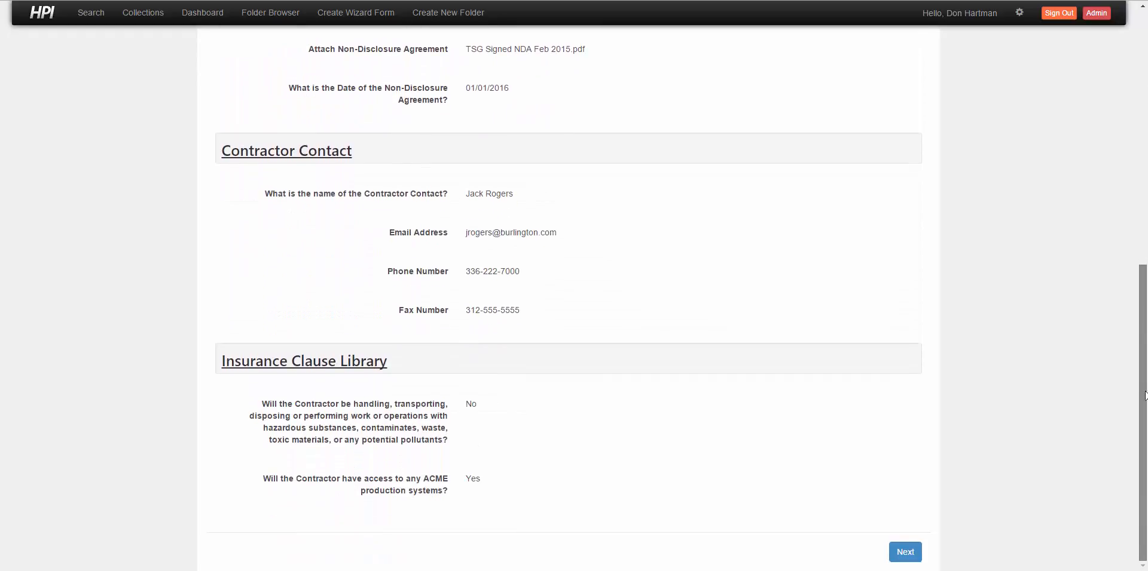
click(901, 553)
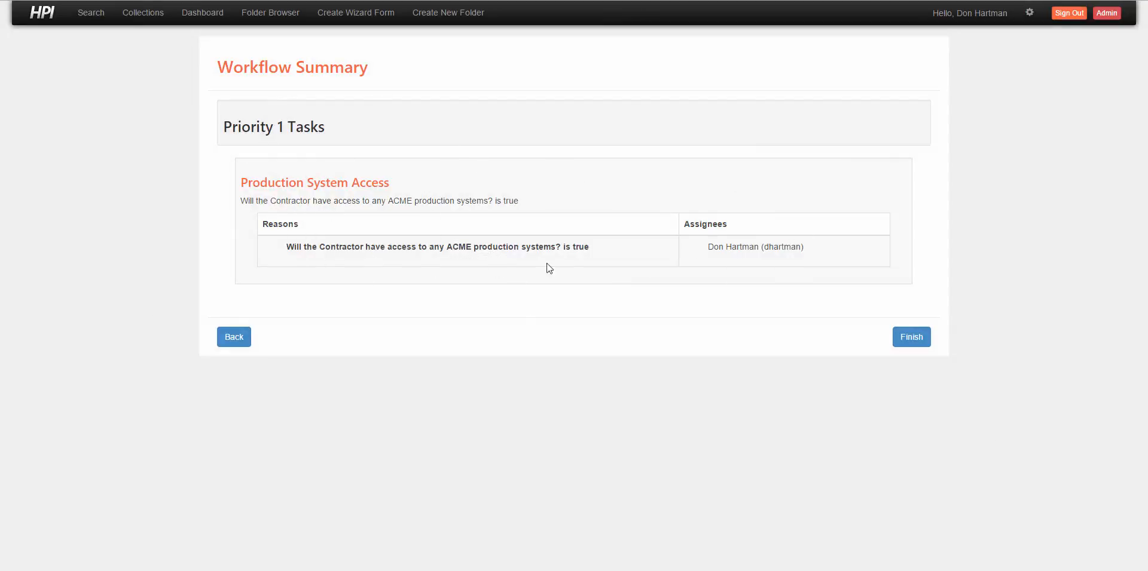
- Finish the wizard, saving Burlington MSA 2016 as Draft 0.1 and generating the contract
click(917, 339)
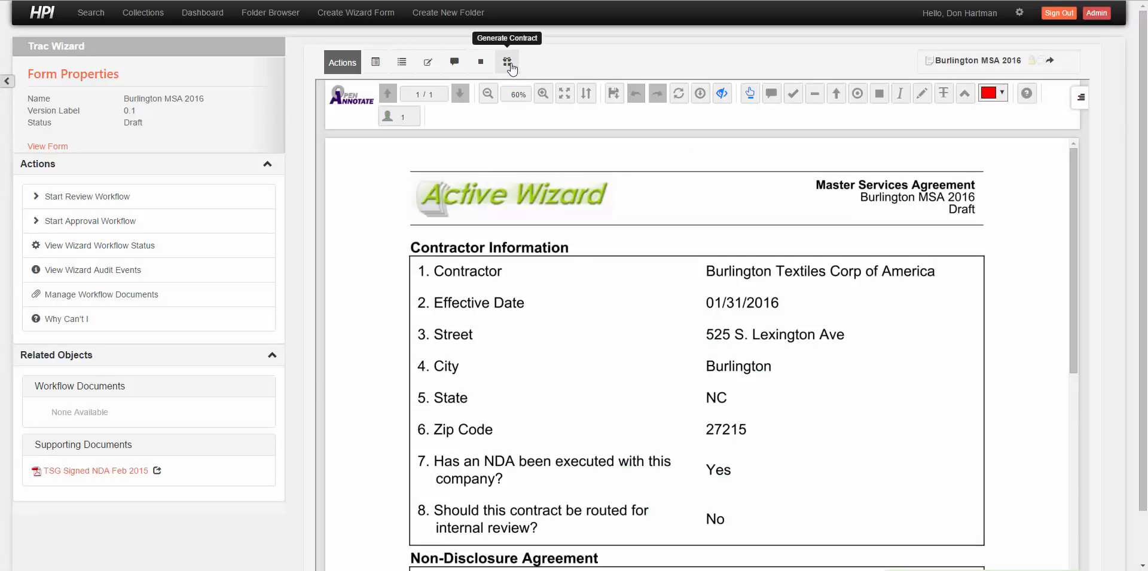
- Generate the Burlington MSA 2016 contract and open Burlington MSA 2016.docx from Workflow Documents
click(507, 65)
click(808, 119)
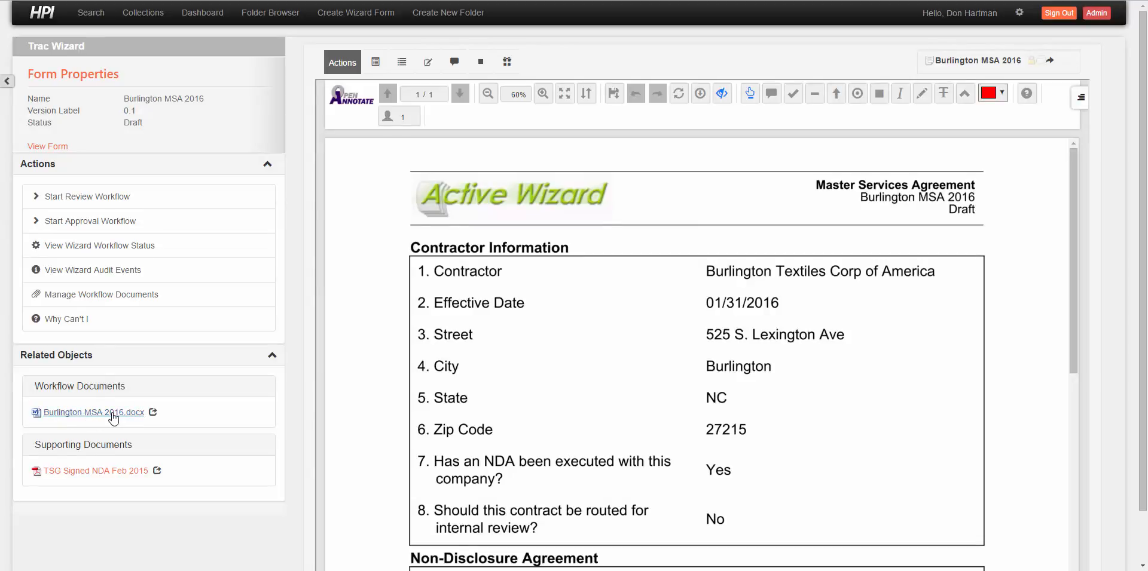
click(113, 417)
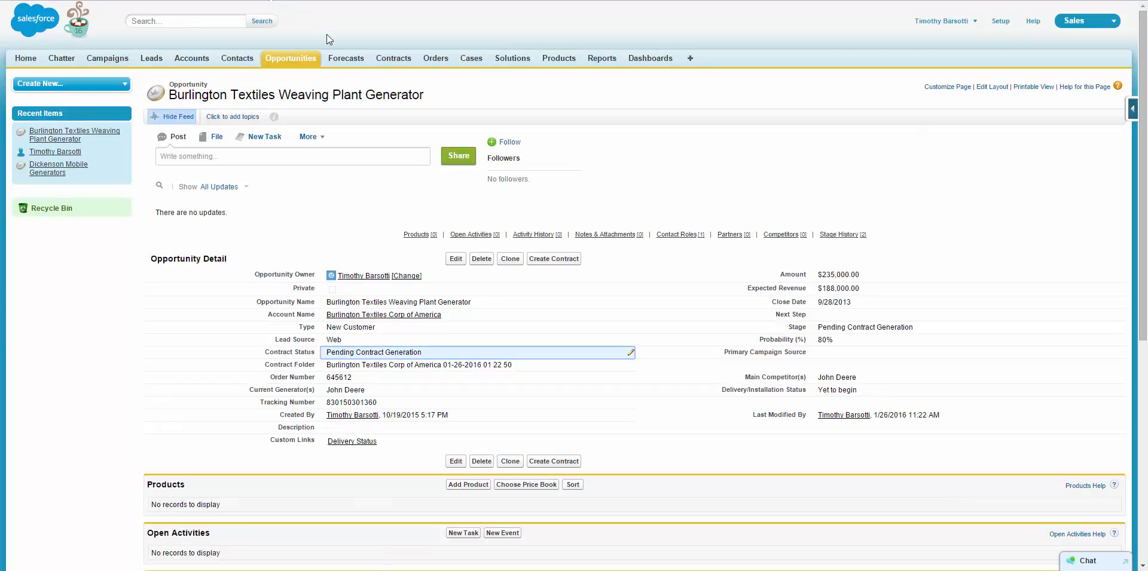
- Reload the opportunity page so Contract Status reads Pending Internal Approval
key(F5)
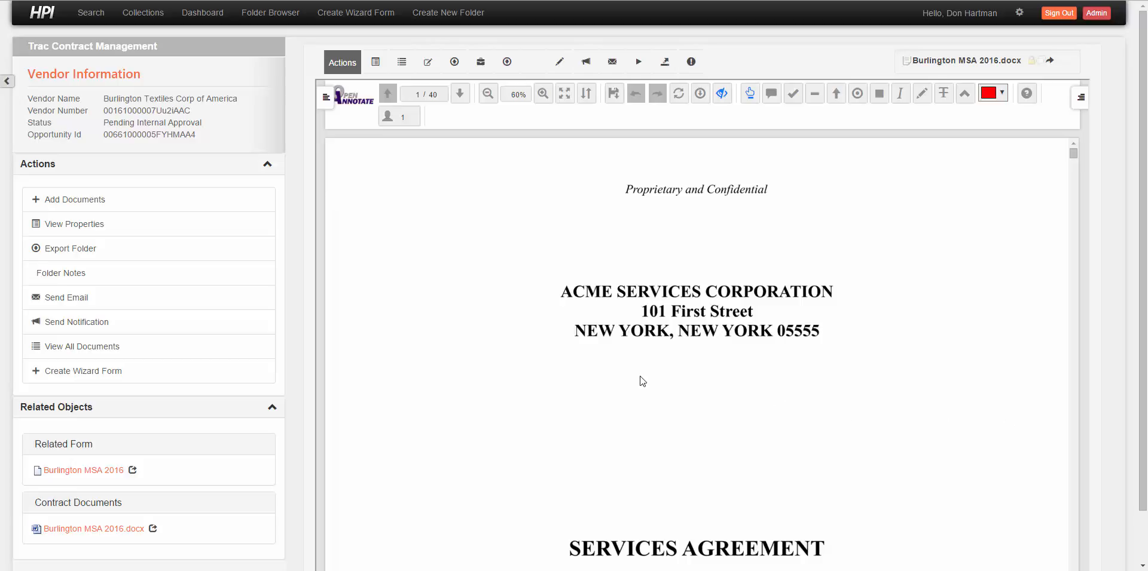
- Open the related Burlington MSA 2016 form and submit it into the approval workflow
click(93, 471)
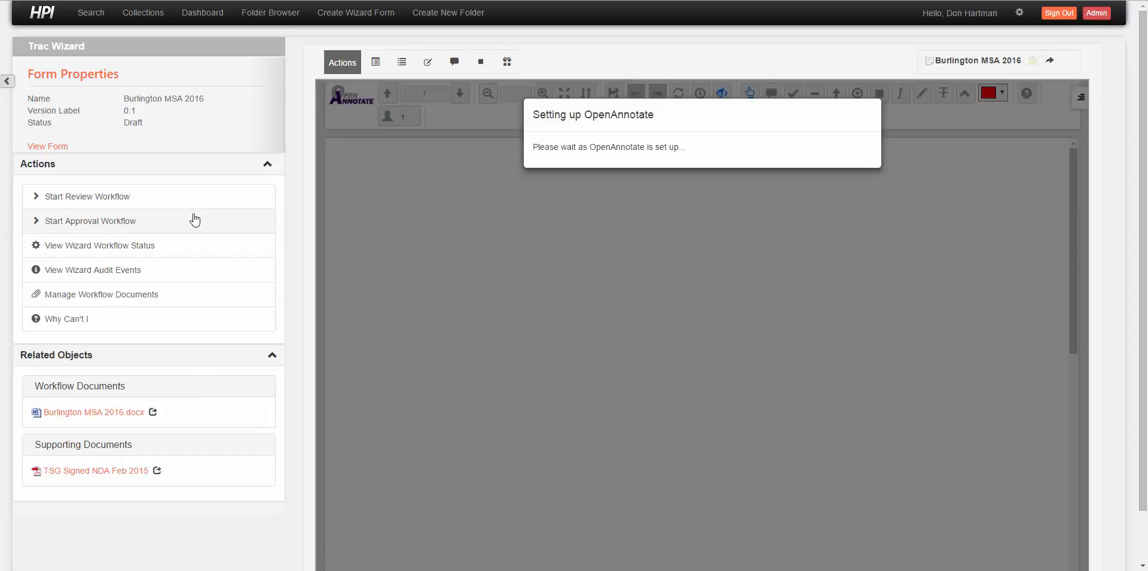
click(193, 228)
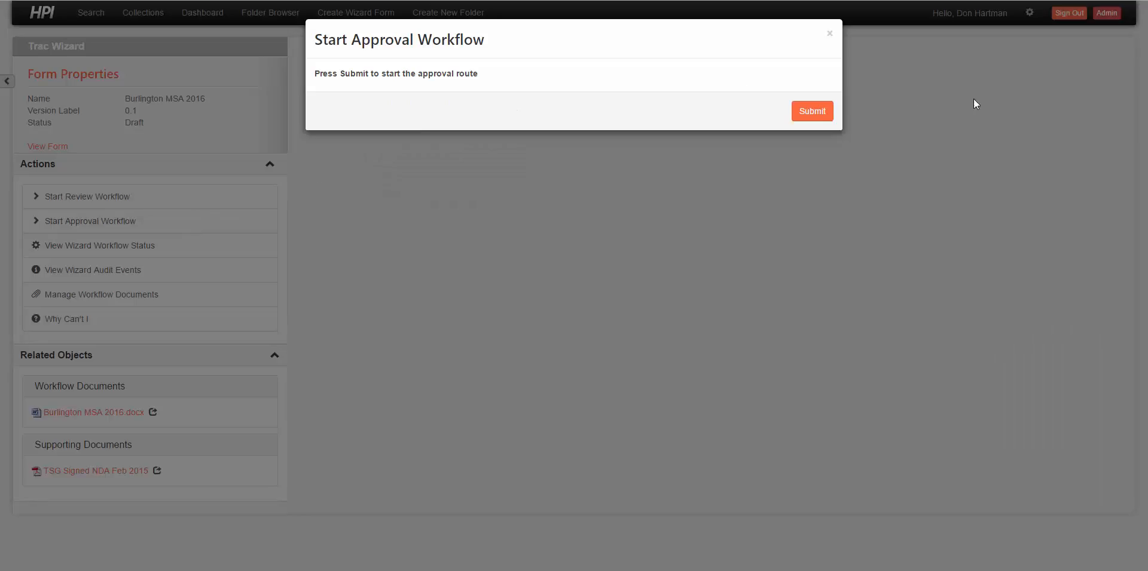
click(814, 112)
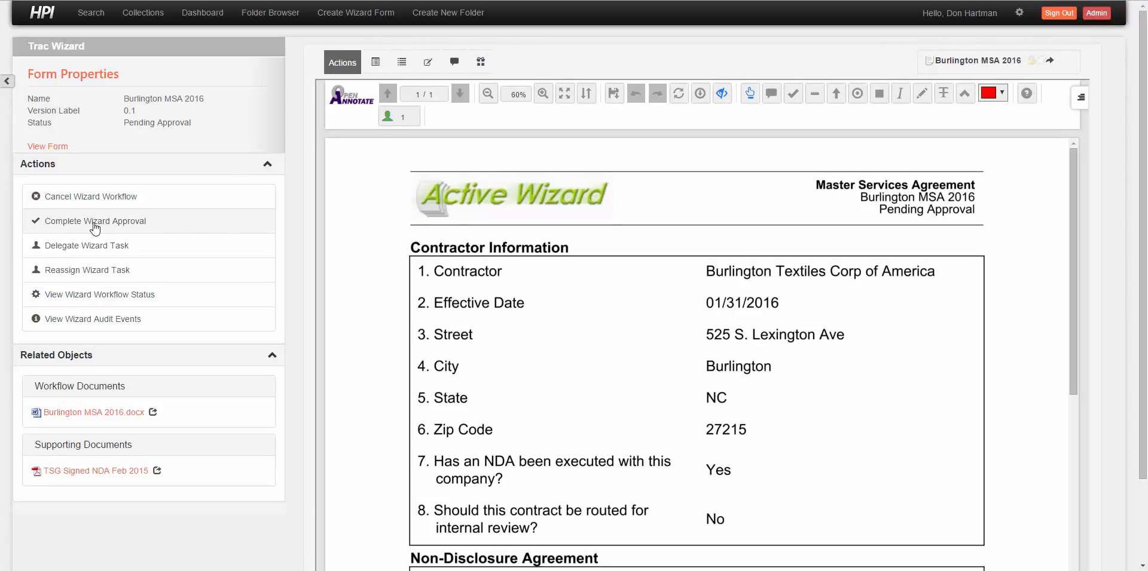
- Approve the Burlington MSA 2016 form, then open its Internally Approved Burlington MSA 2016.docx
click(93, 226)
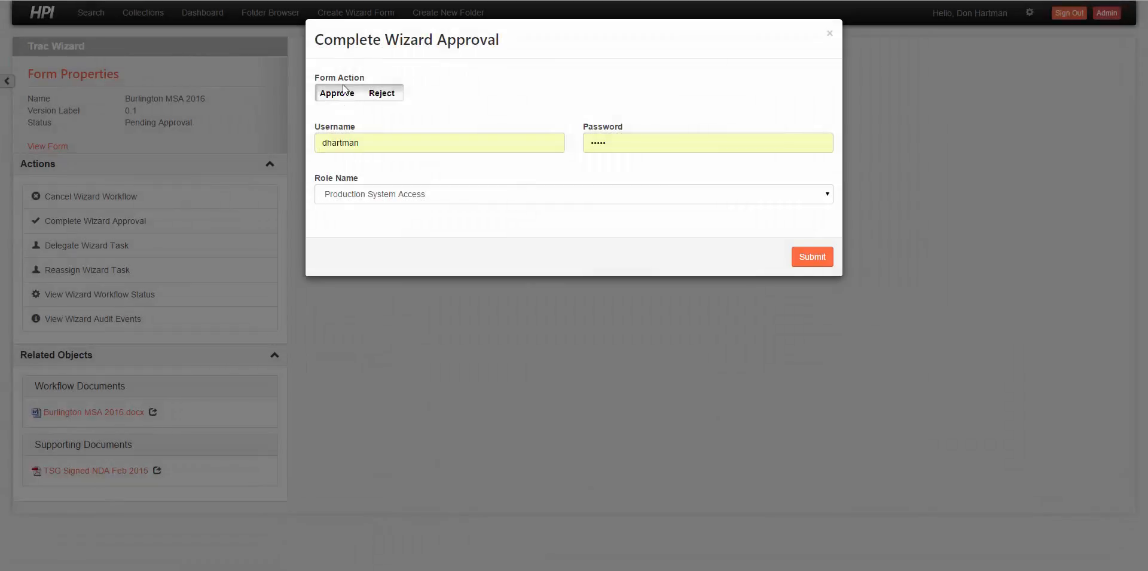
click(344, 89)
click(805, 256)
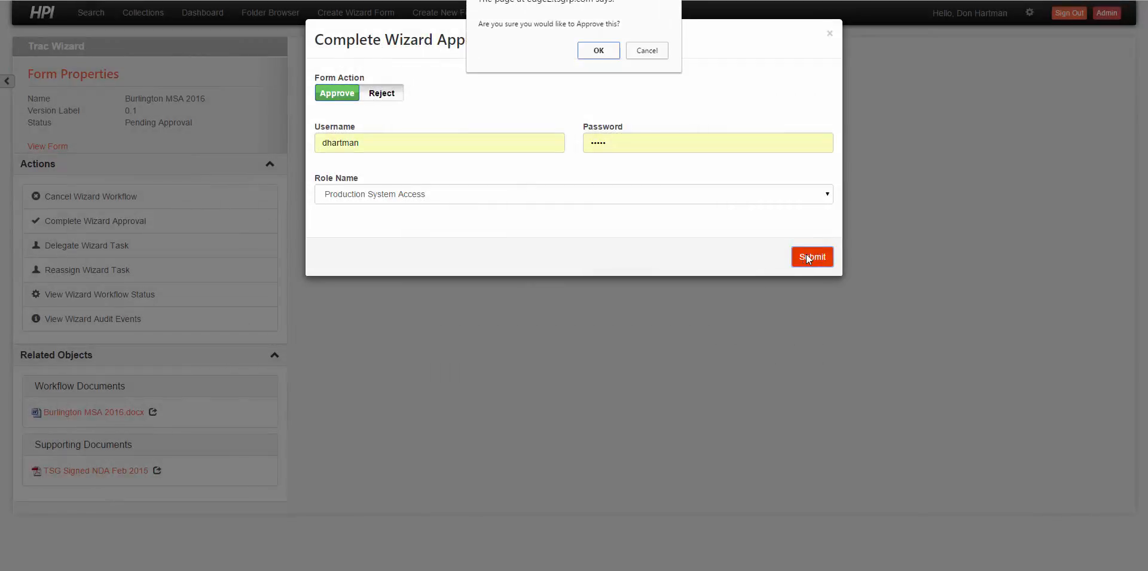
click(597, 56)
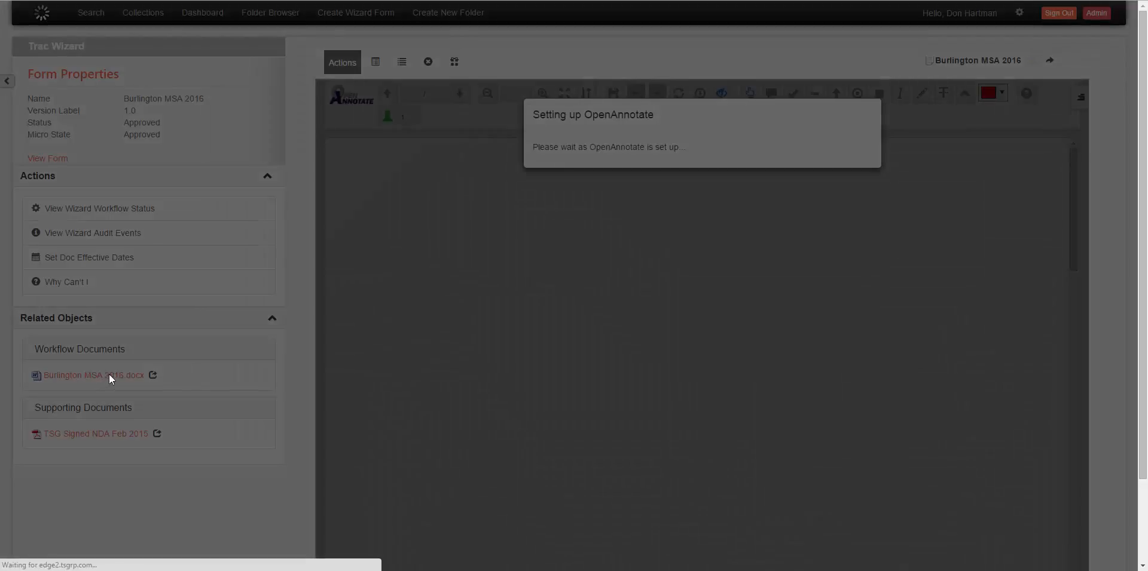
click(109, 376)
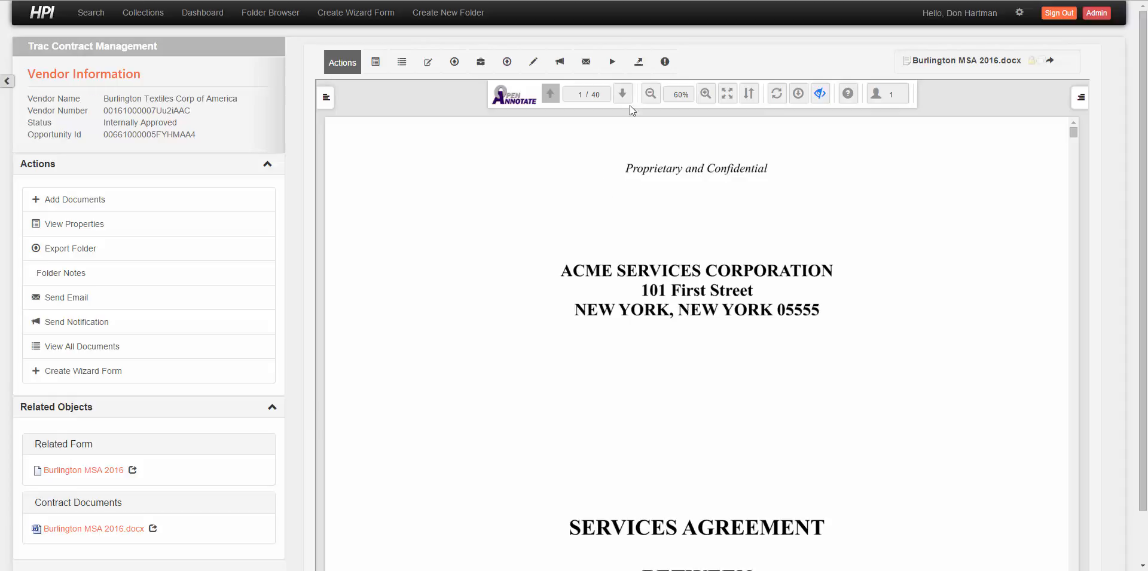
- Add the signer's e-mail as the single recipient and send the Burlington contract to DocuSign
click(638, 62)
click(585, 99)
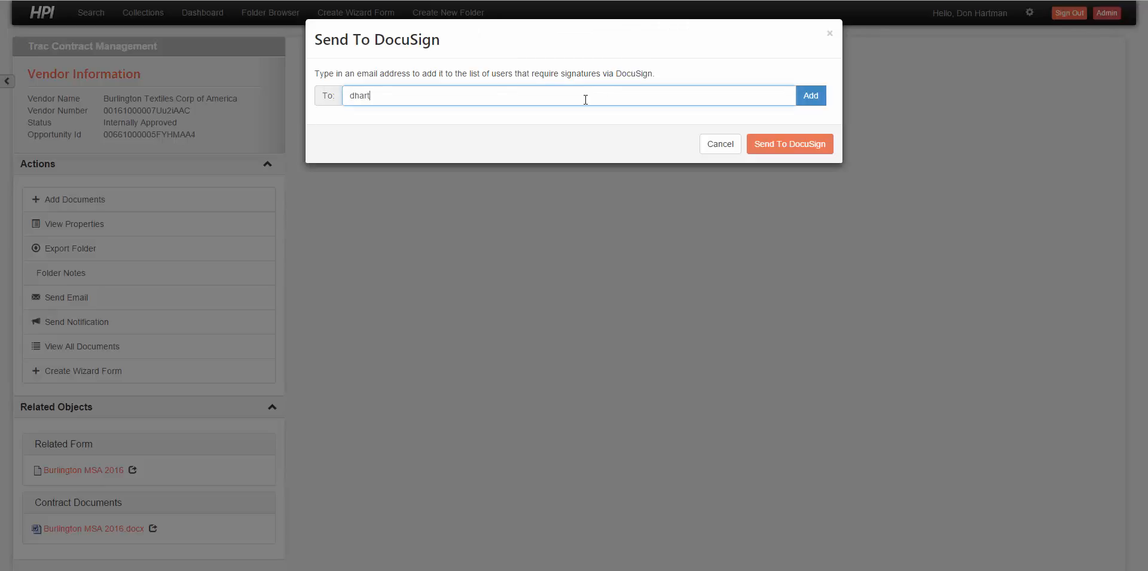
key(Return)
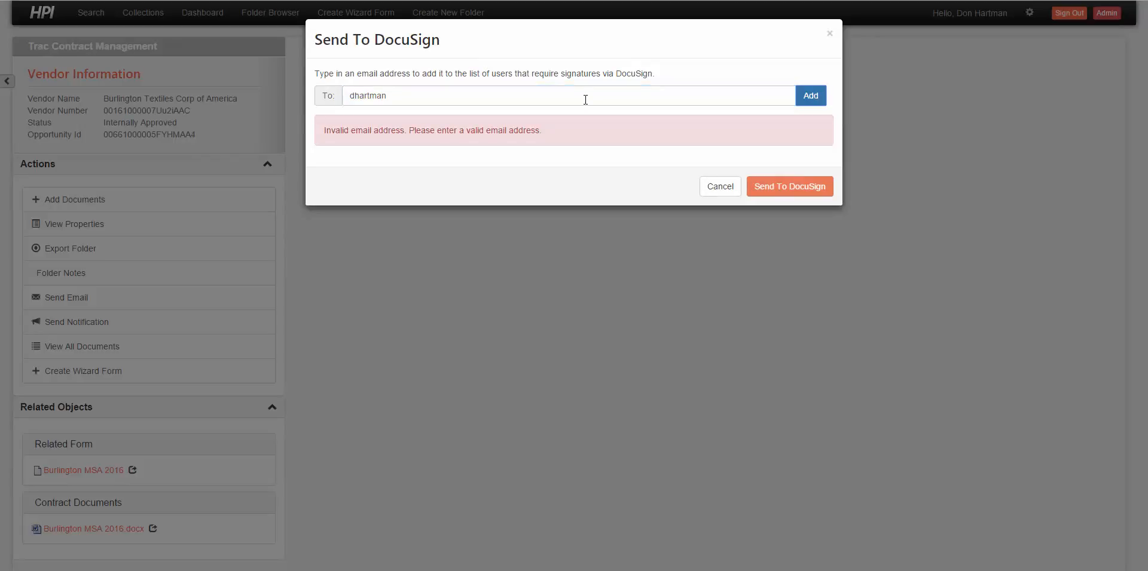
click(585, 99)
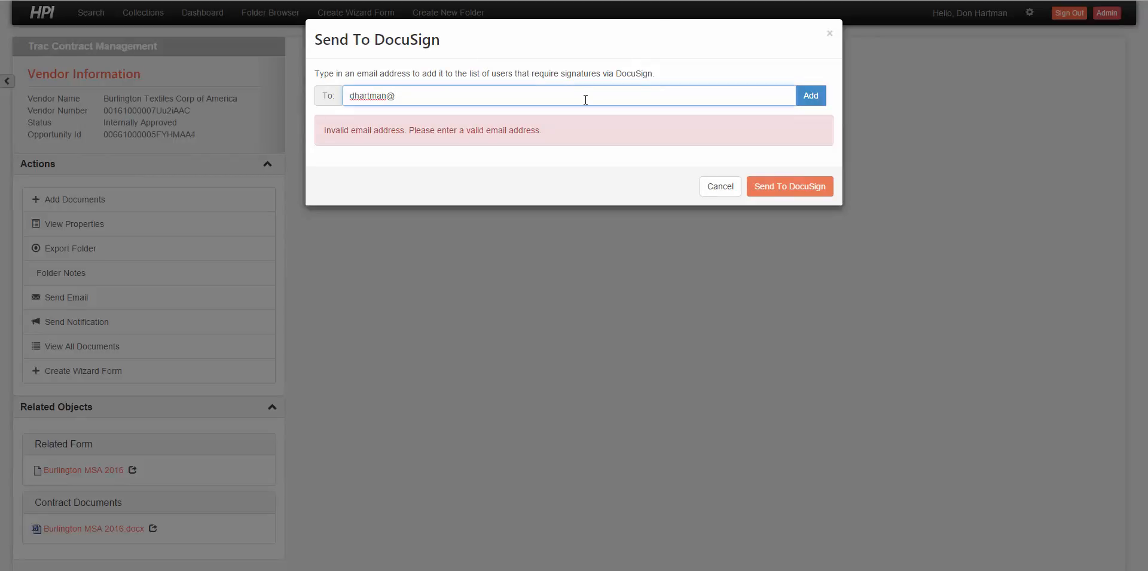
text(@tsgrp.com)
key(Return)
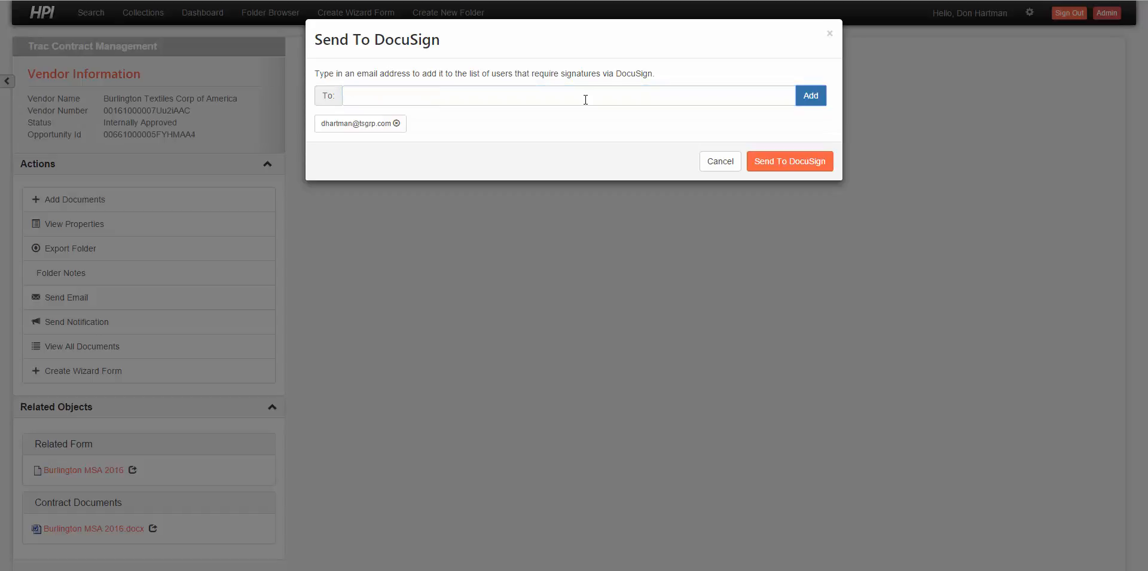
click(797, 162)
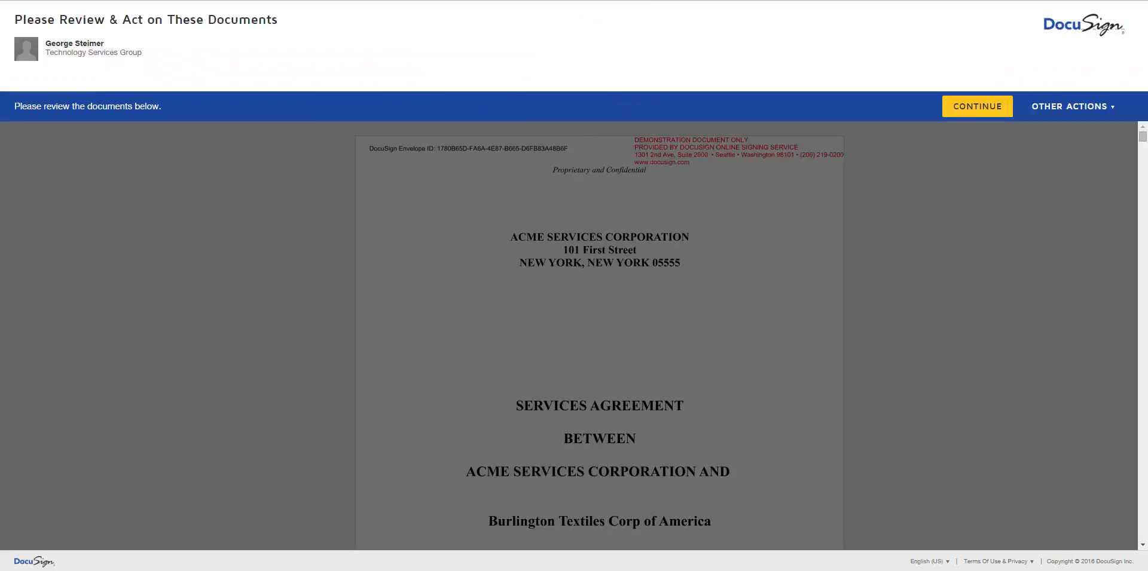
- Sign the Burlington Textiles line on page 37, finish, and decline the DocuSign login prompt
click(968, 113)
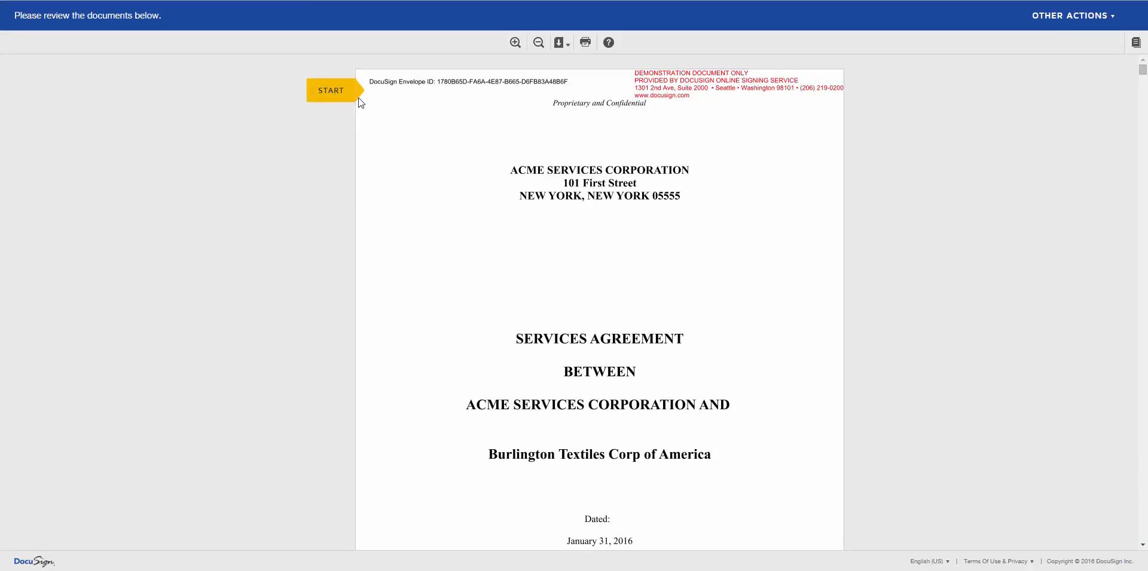
click(334, 96)
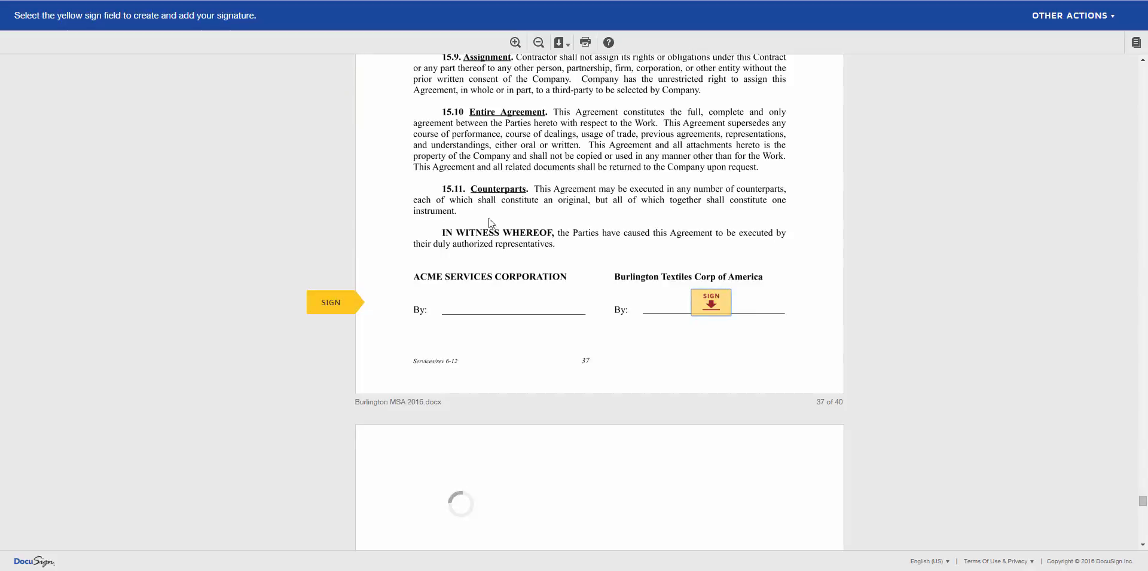
click(711, 307)
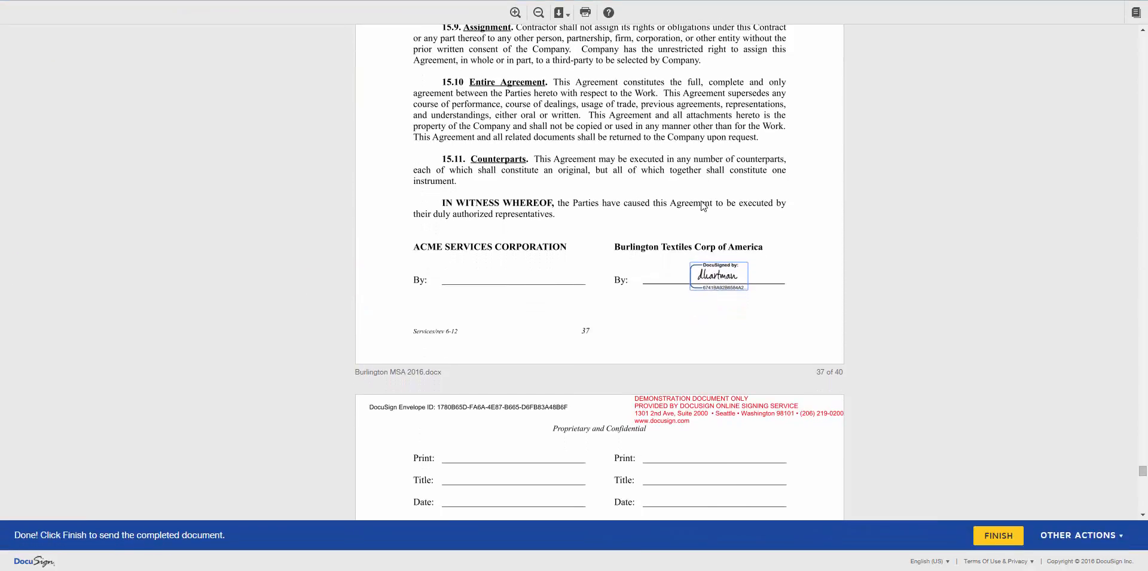
scroll(833, 285, down, 3)
click(985, 538)
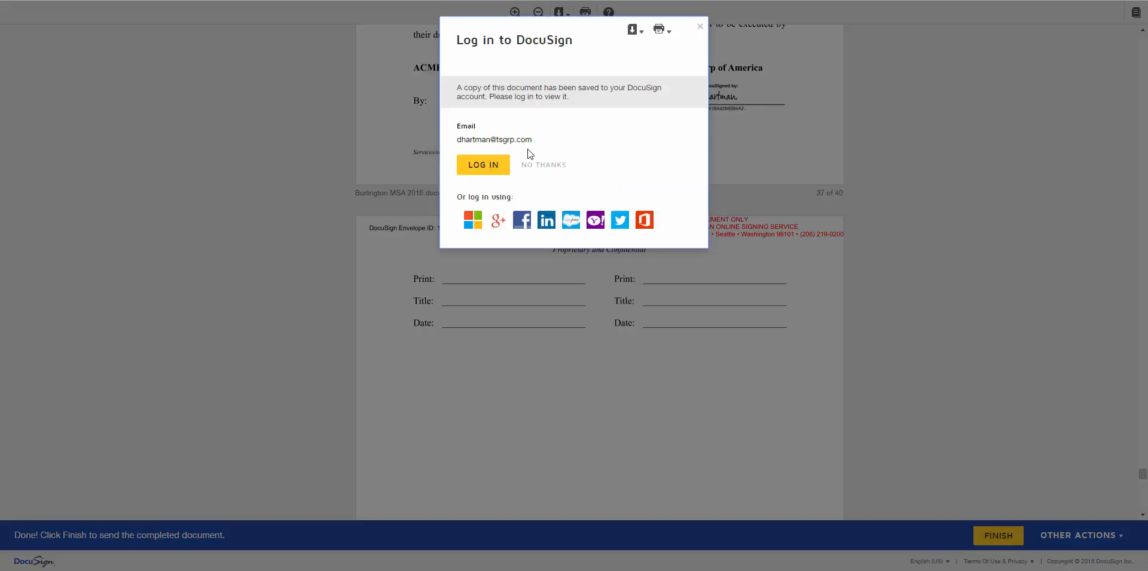
click(556, 170)
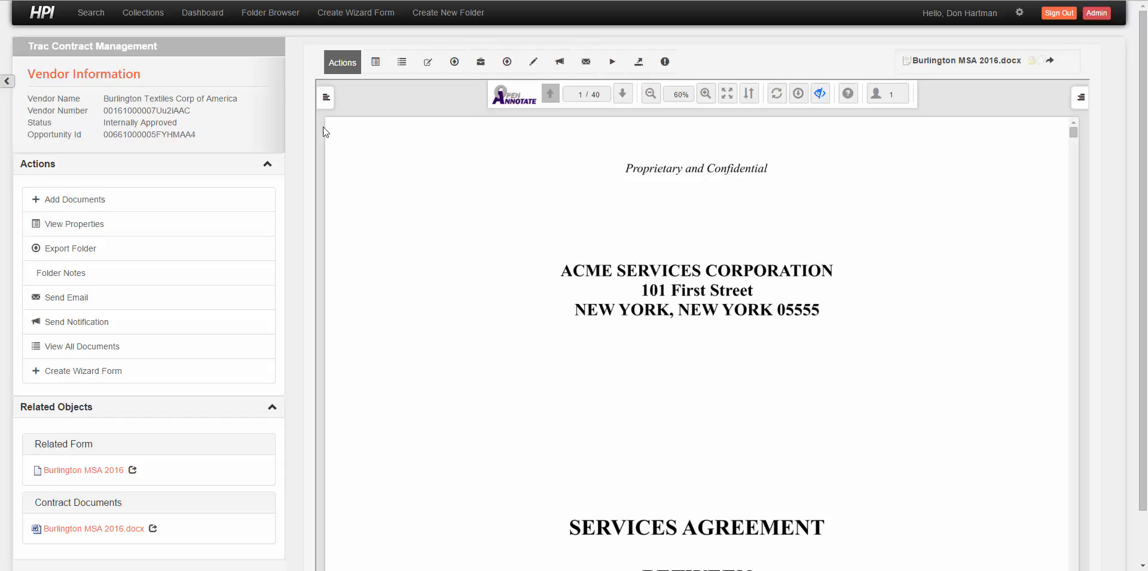
- Reload the contract folder to show Docusign Complete and scroll to the page 37 signature
key(F5)
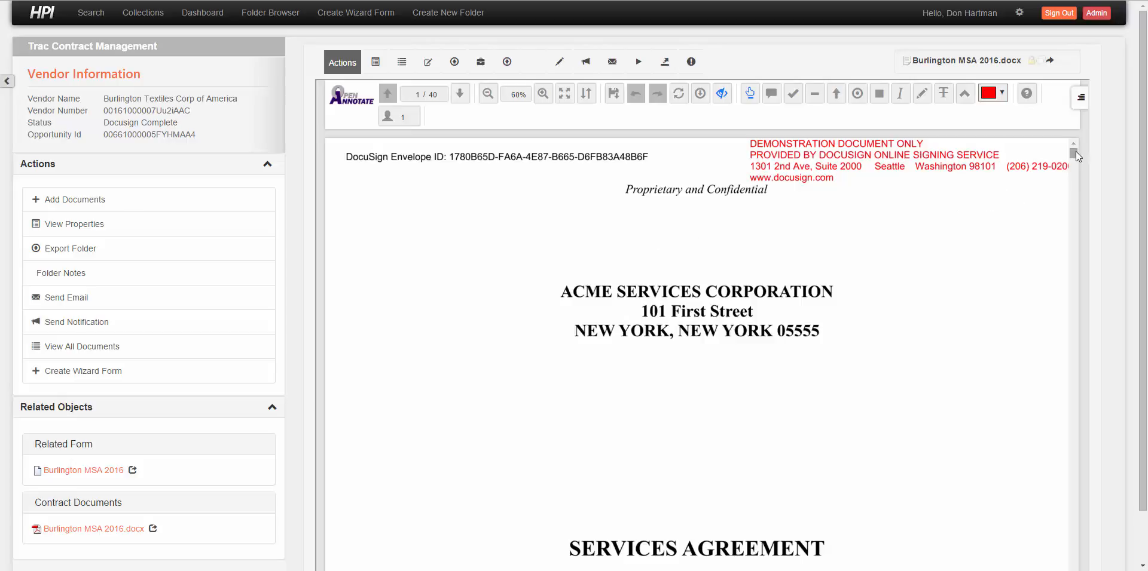
drag(1074, 152, 1079, 561)
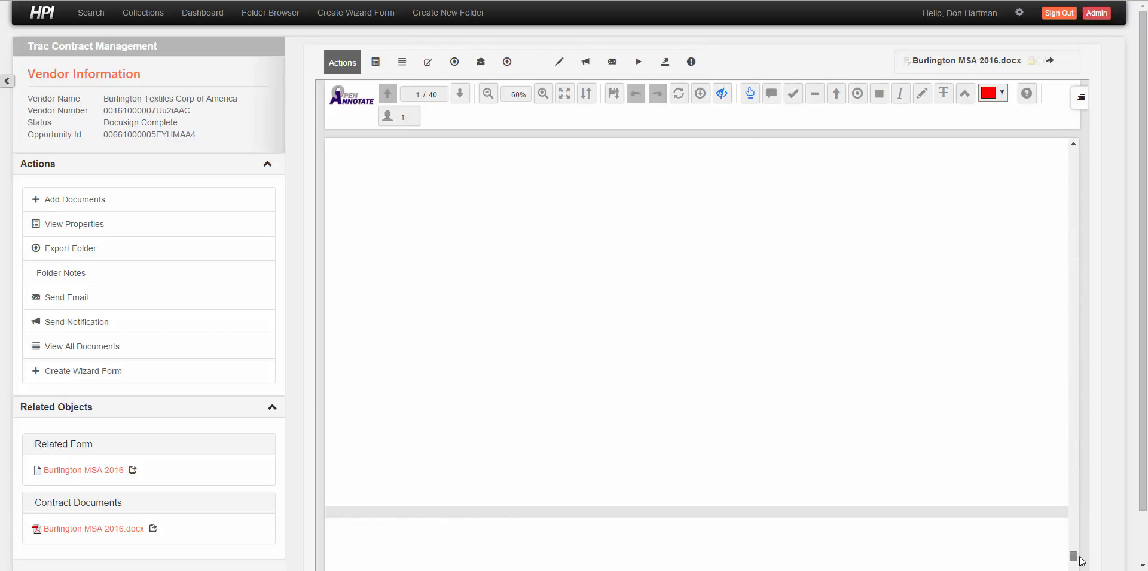
scroll(1103, 366, down, 2)
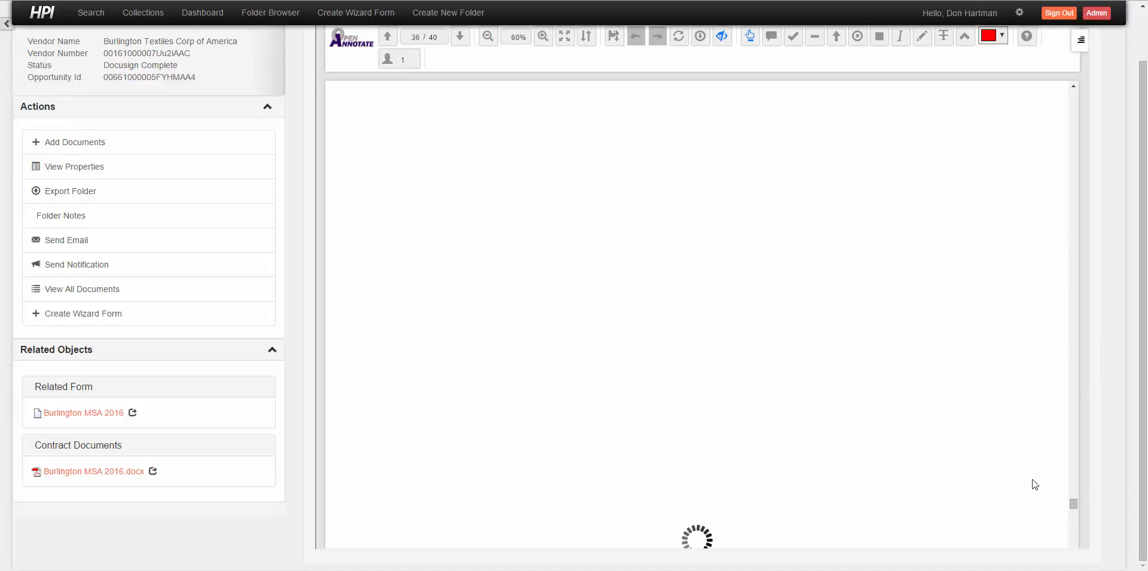
scroll(1035, 485, down, 5)
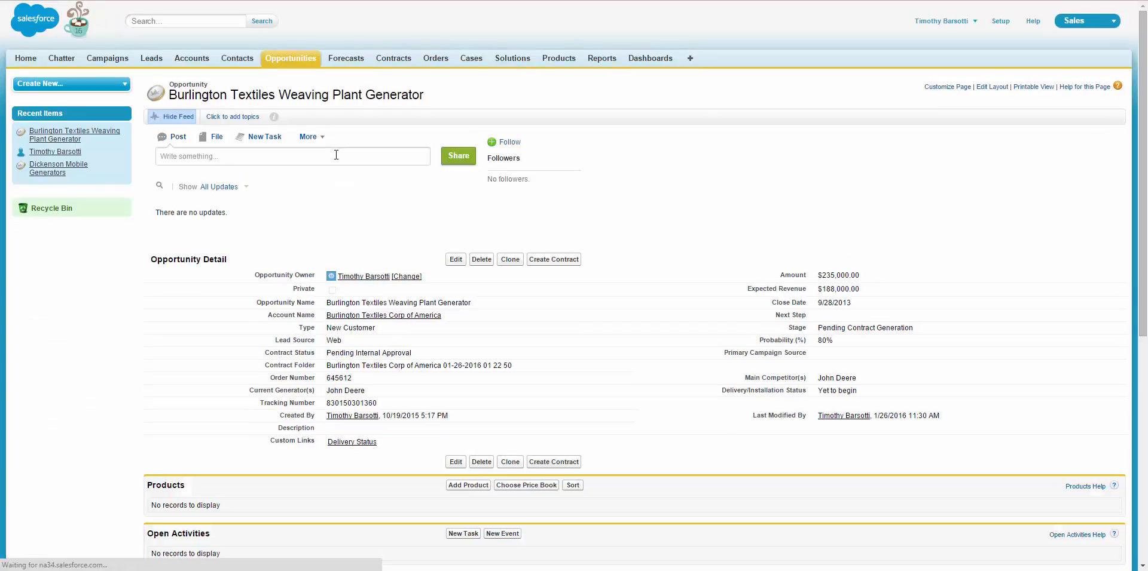
- View the Burlington MSA 2016.docx.pdf attachment under Notes & Attachments
scroll(334, 158, down, 7)
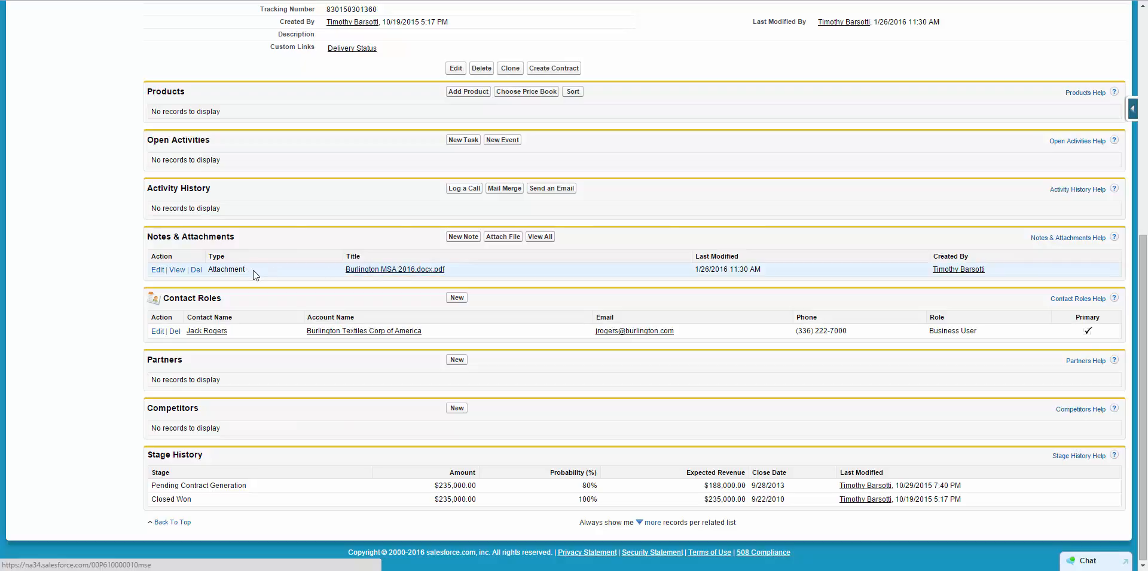
click(177, 270)
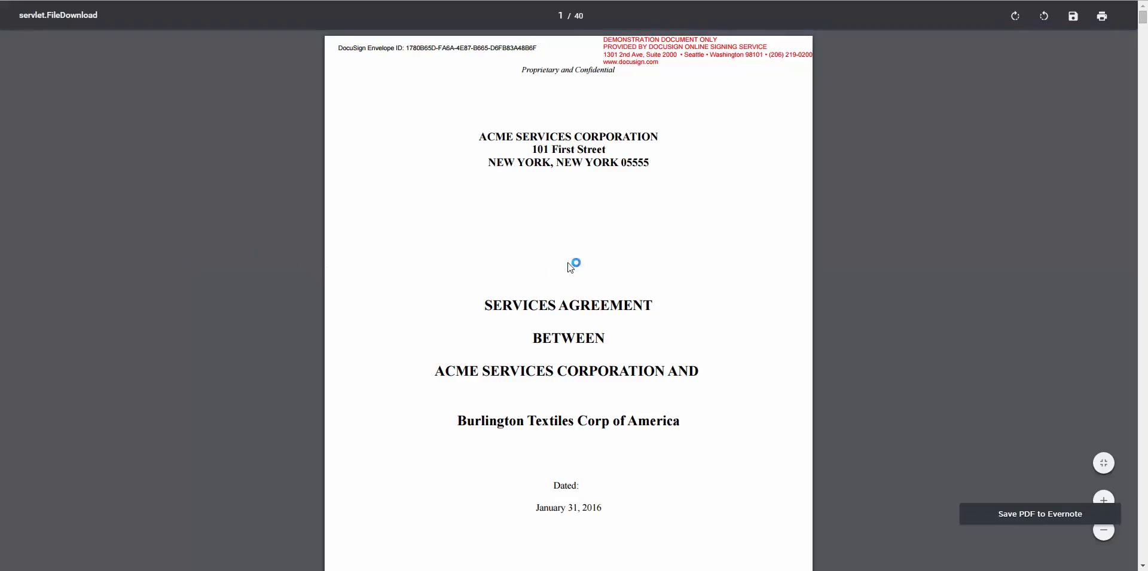
- Scroll the attached agreement PDF down to the signed page 37
scroll(715, 274, down, 5)
scroll(743, 264, down, 8)
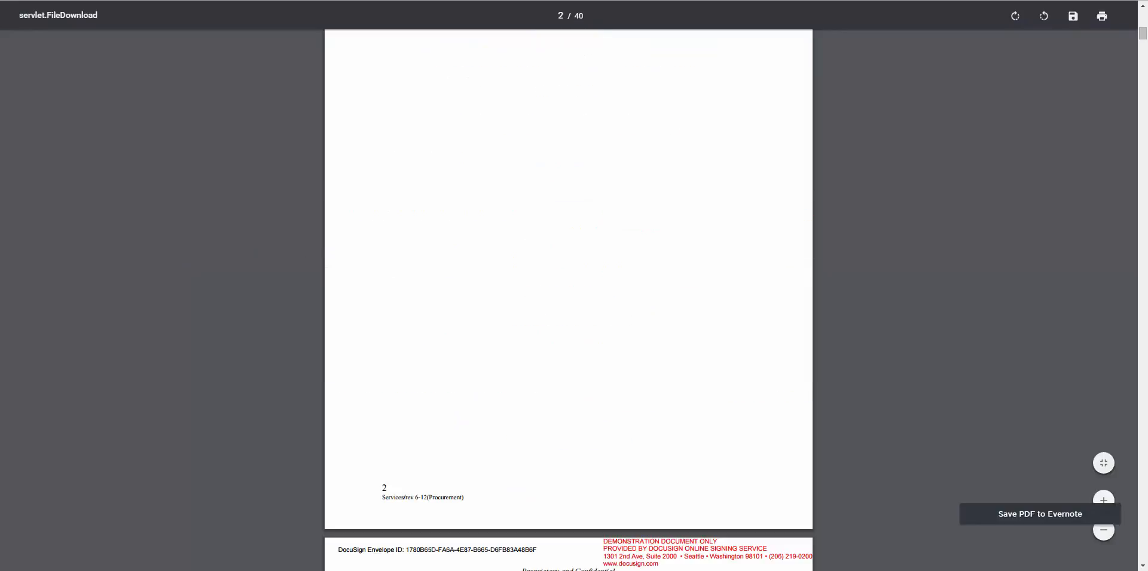
drag(1143, 33, 1143, 517)
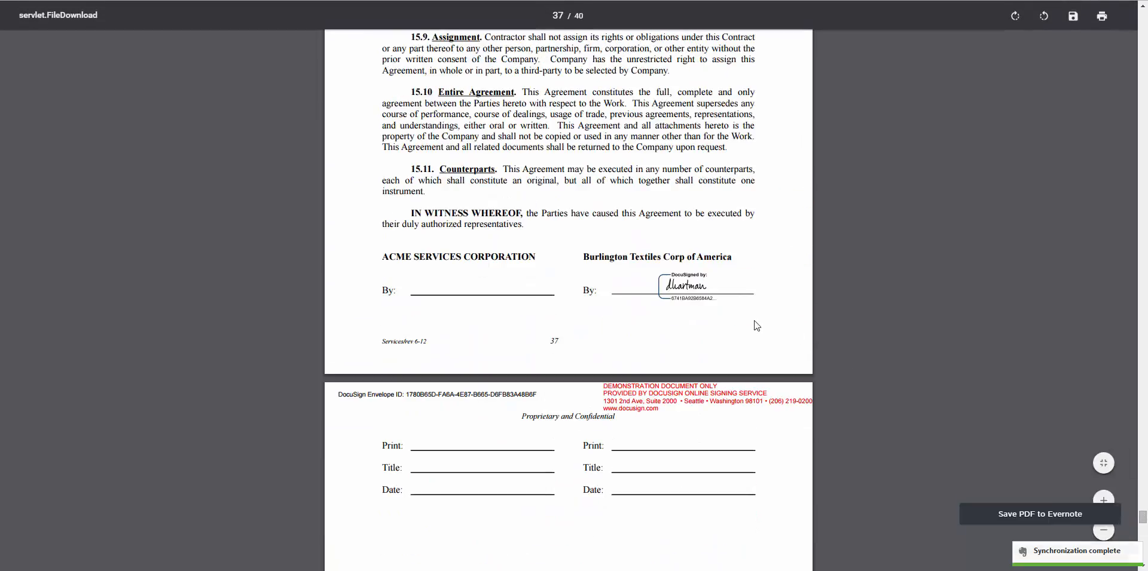